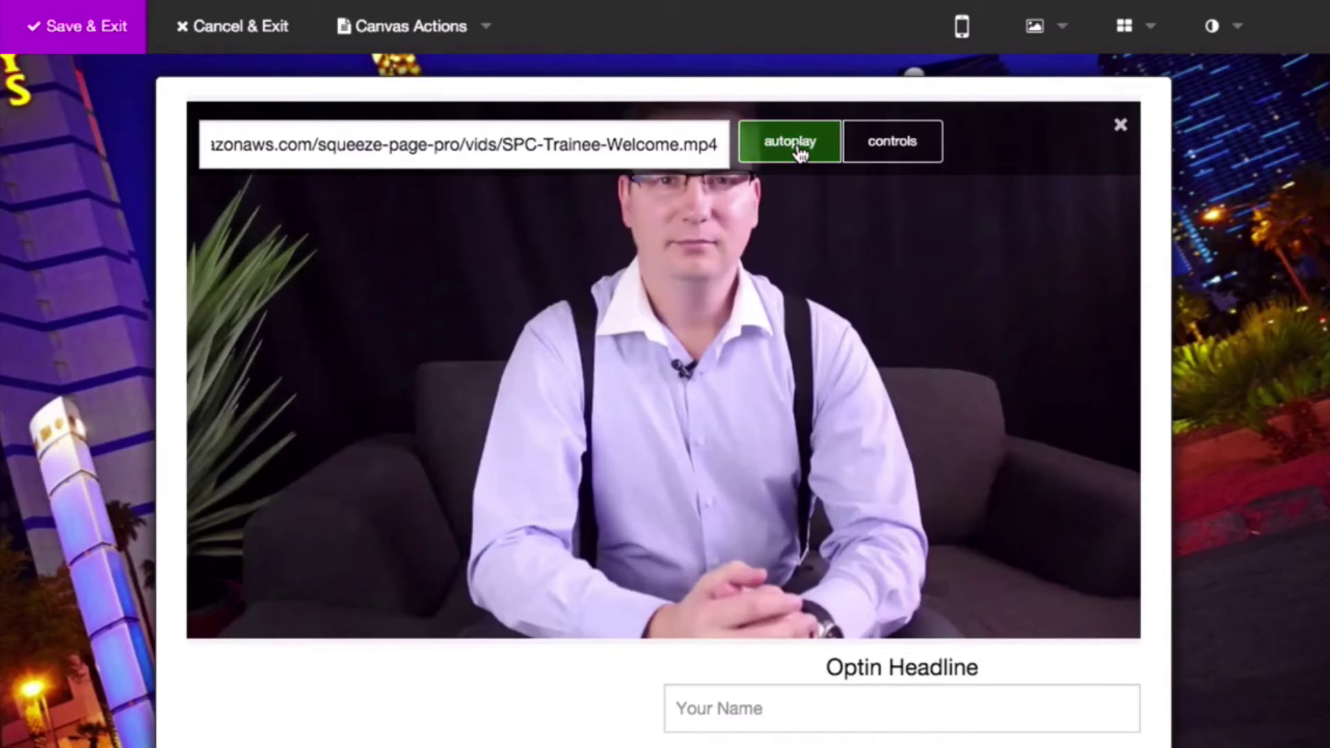
Try the player controls on the welcome video, leaving autoplay enabled and the controls switched off
click(798, 150)
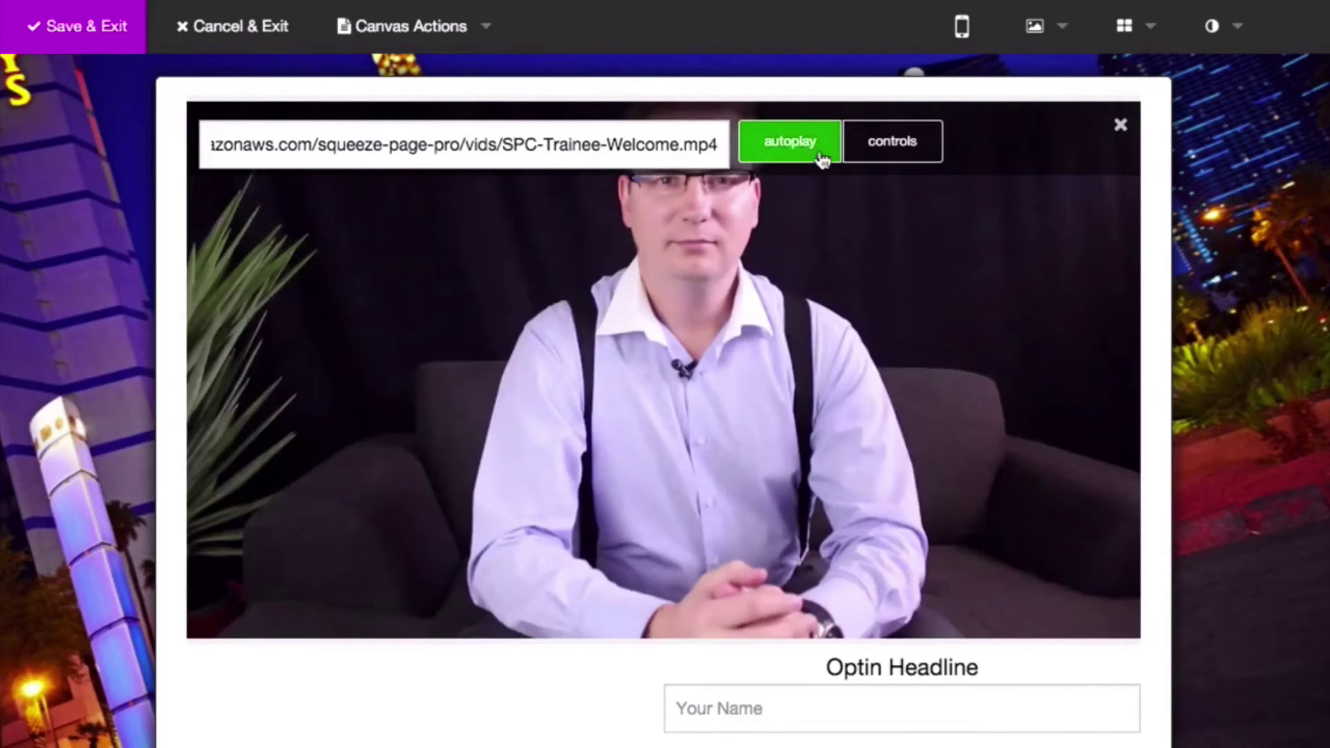
click(890, 145)
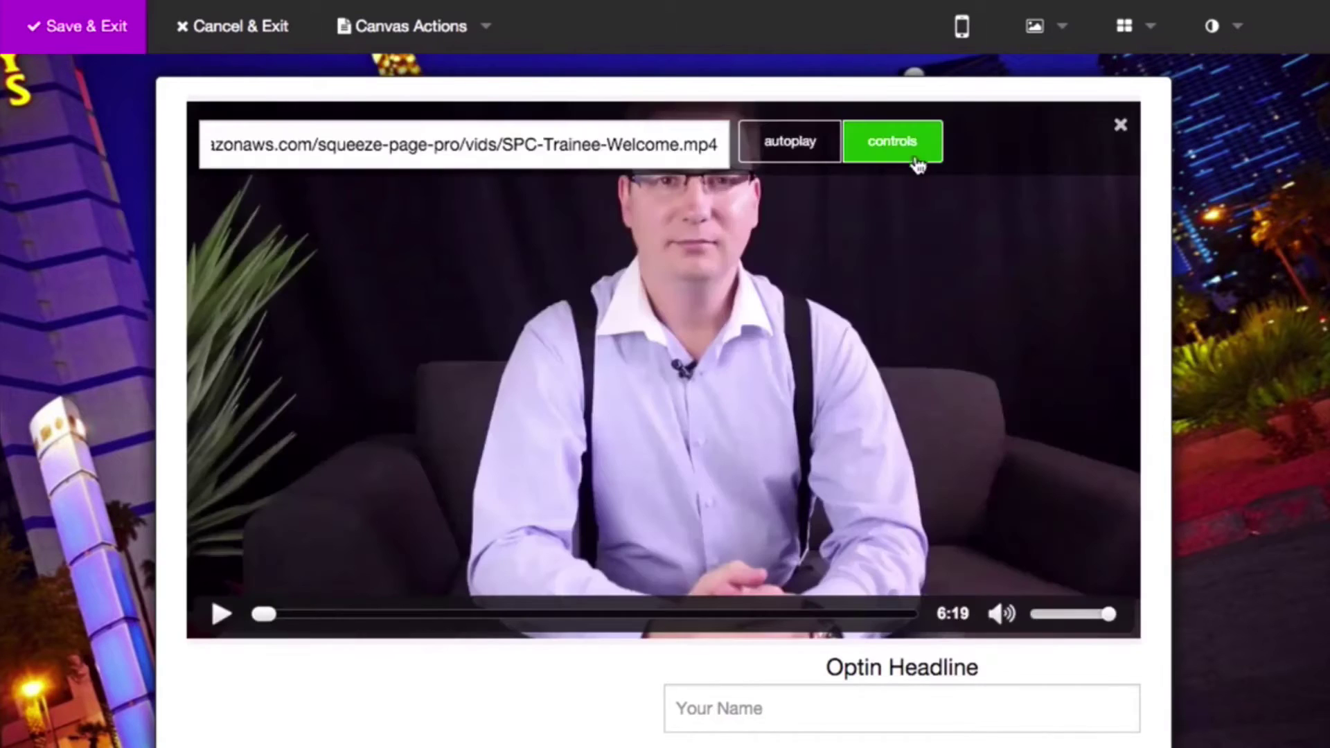
click(915, 159)
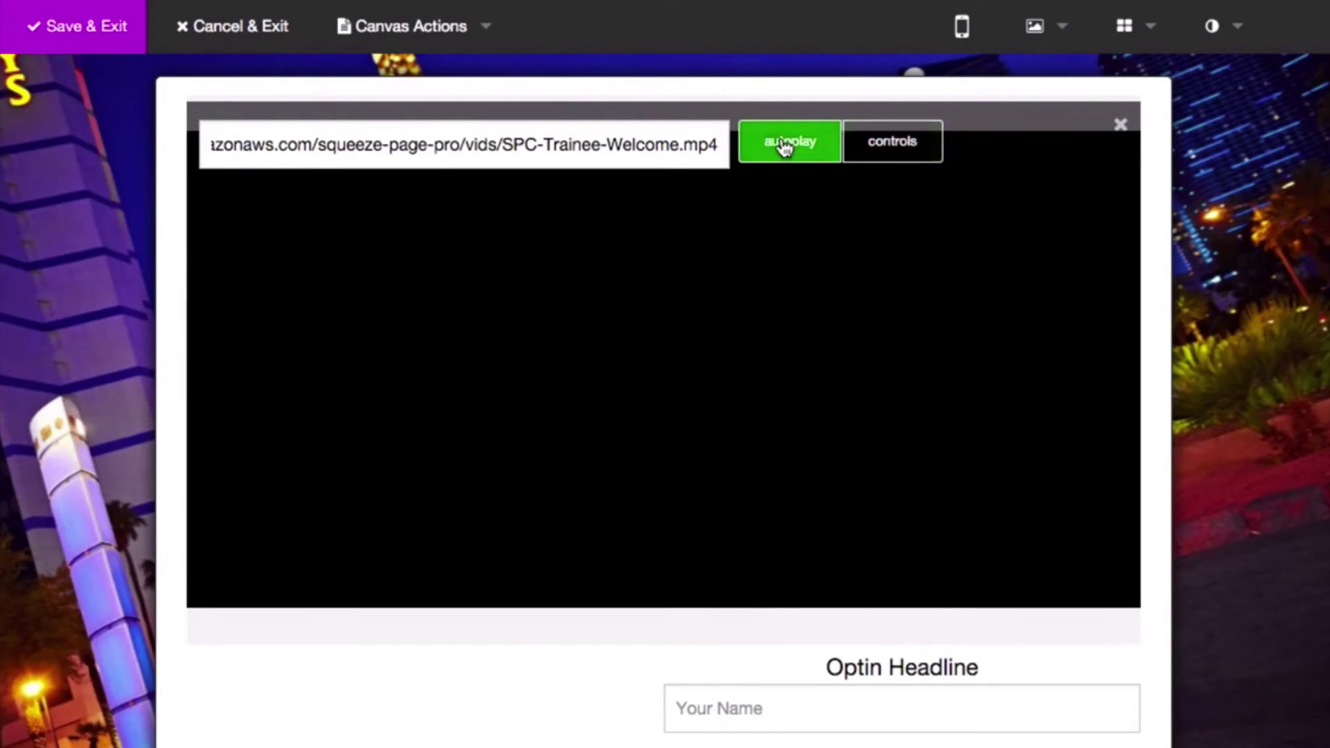
click(786, 145)
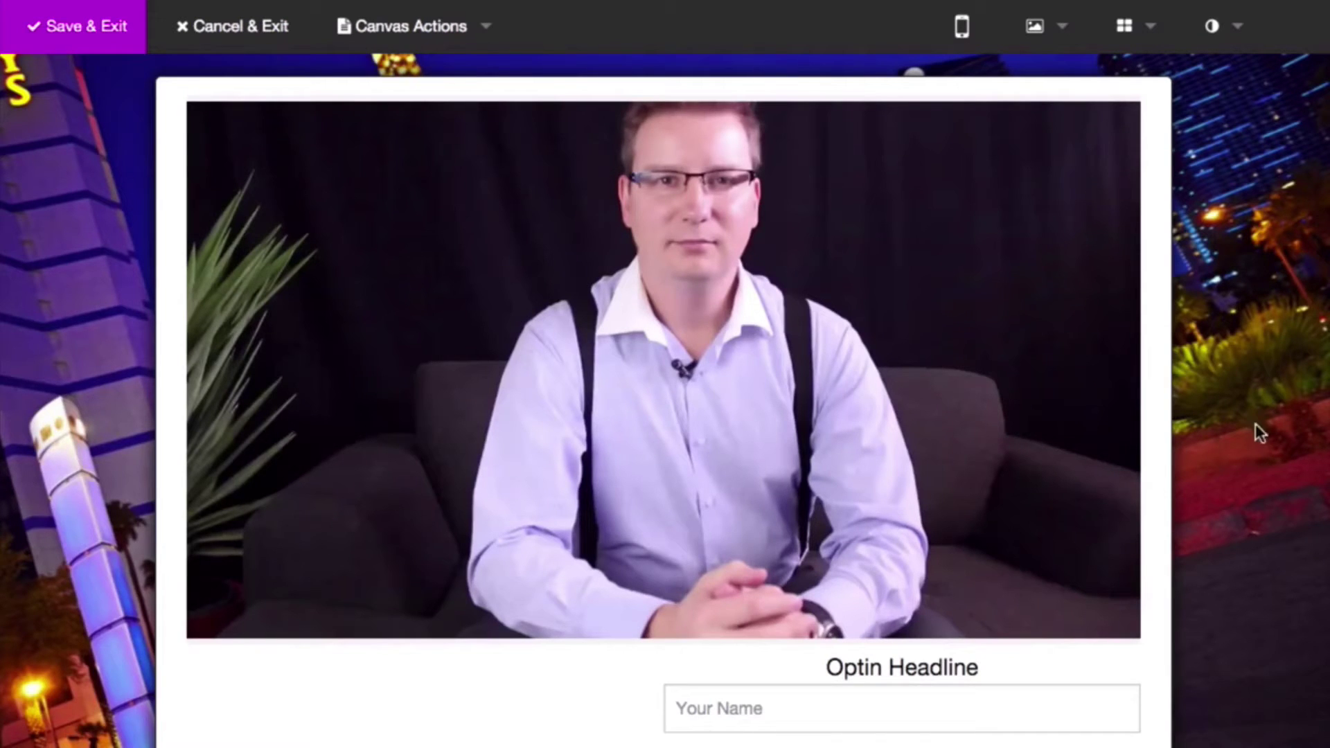
Enable the 2 Step Opt-In element for the form below the video
scroll(1016, 383, down, 2)
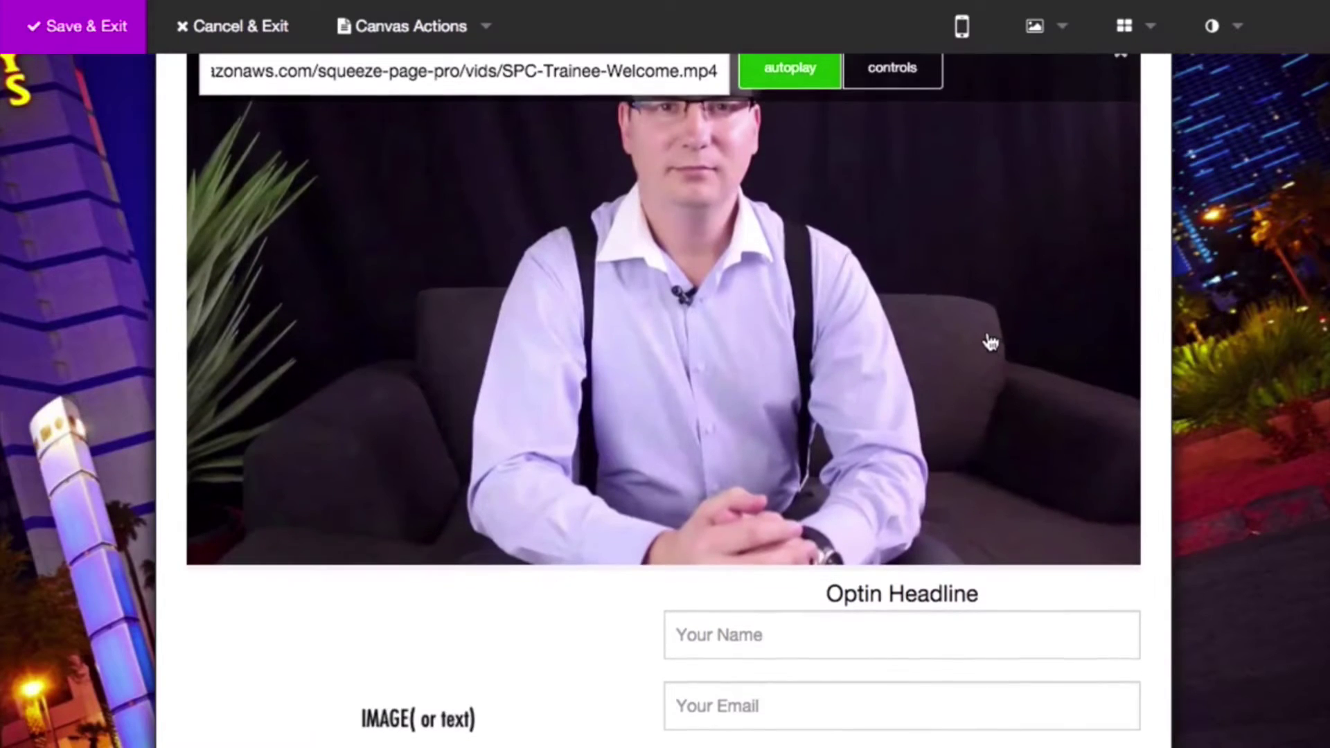
scroll(825, 339, down, 1)
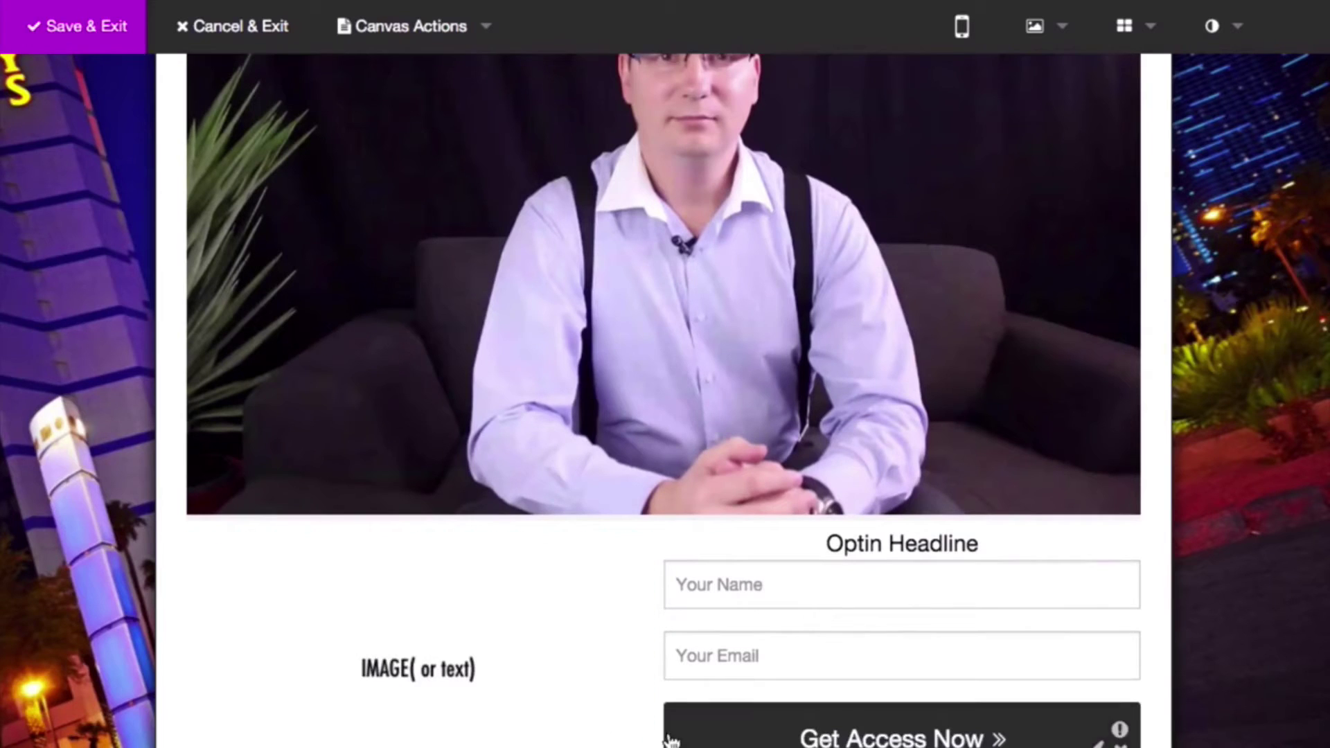
click(1152, 23)
click(1101, 414)
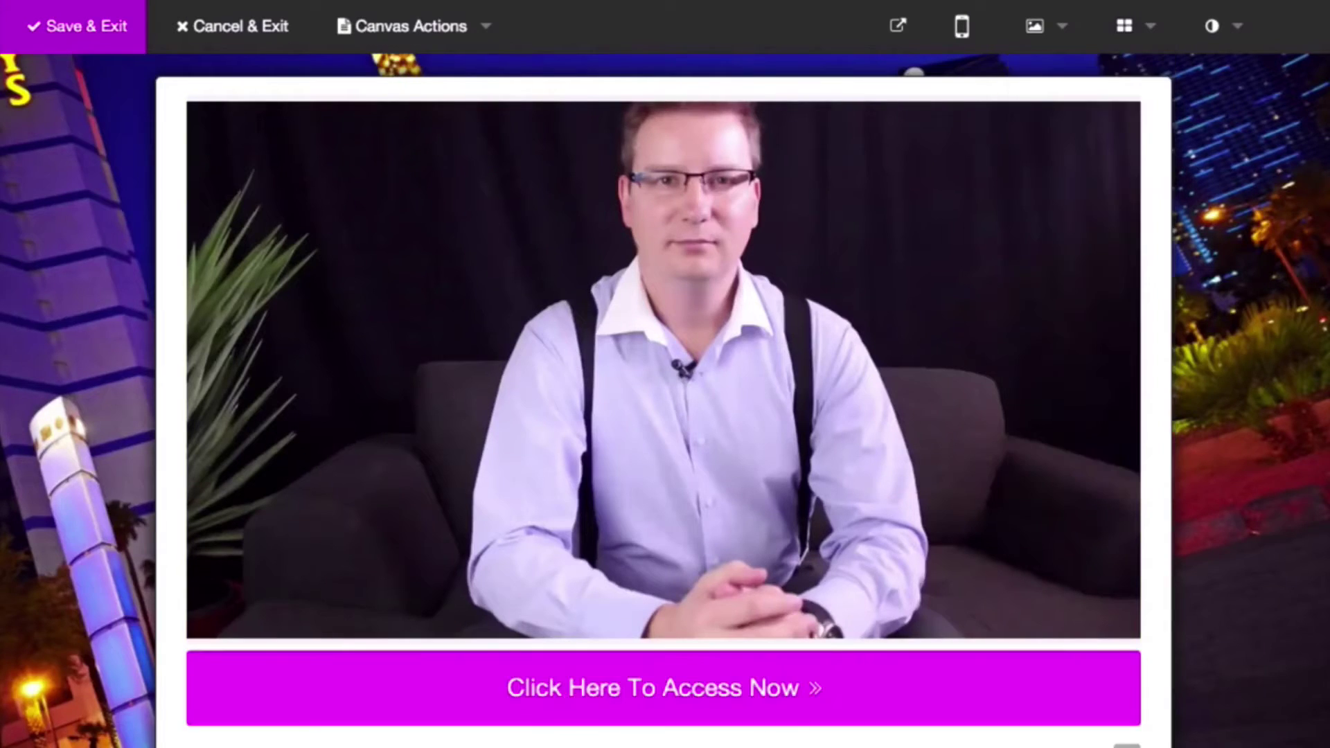
Lower the opacity of the content box's white background so it is mostly transparent
scroll(825, 674, down, 1)
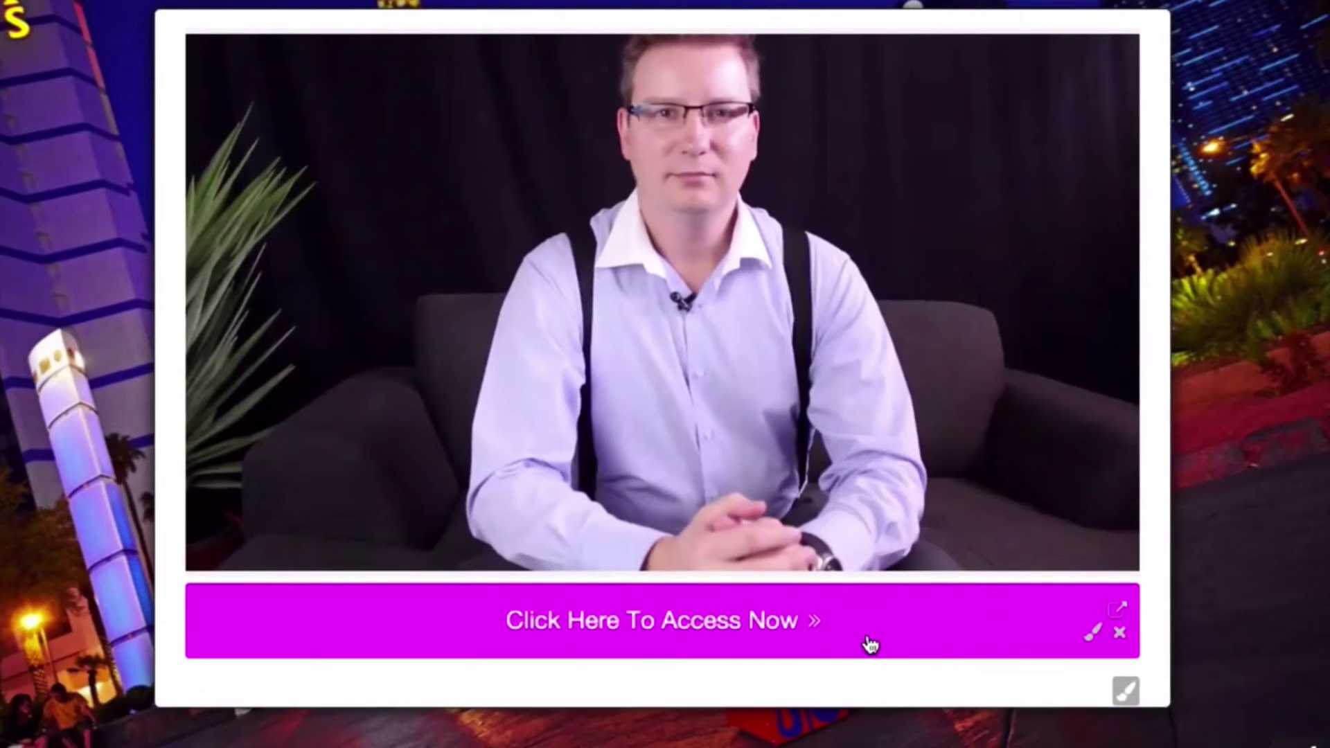
click(1122, 697)
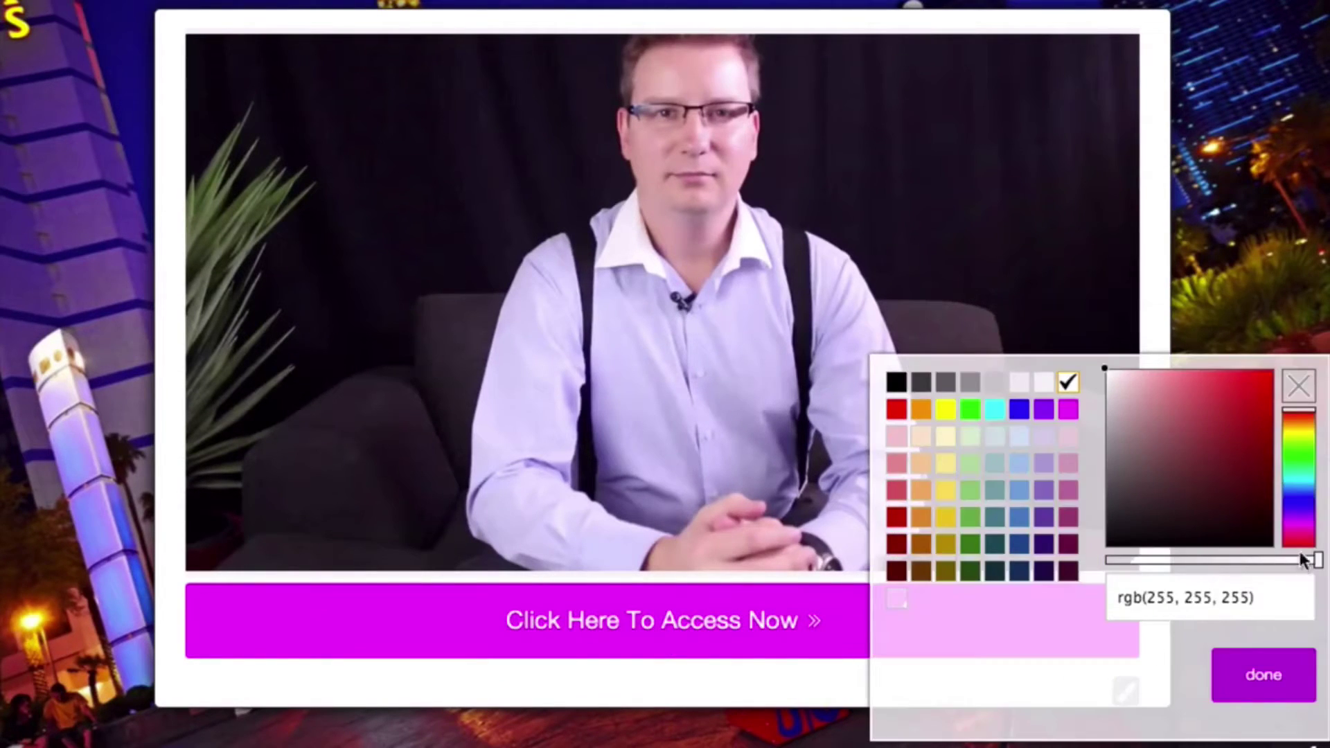
drag(1316, 561, 1143, 565)
click(1251, 670)
scroll(1207, 556, up, 1)
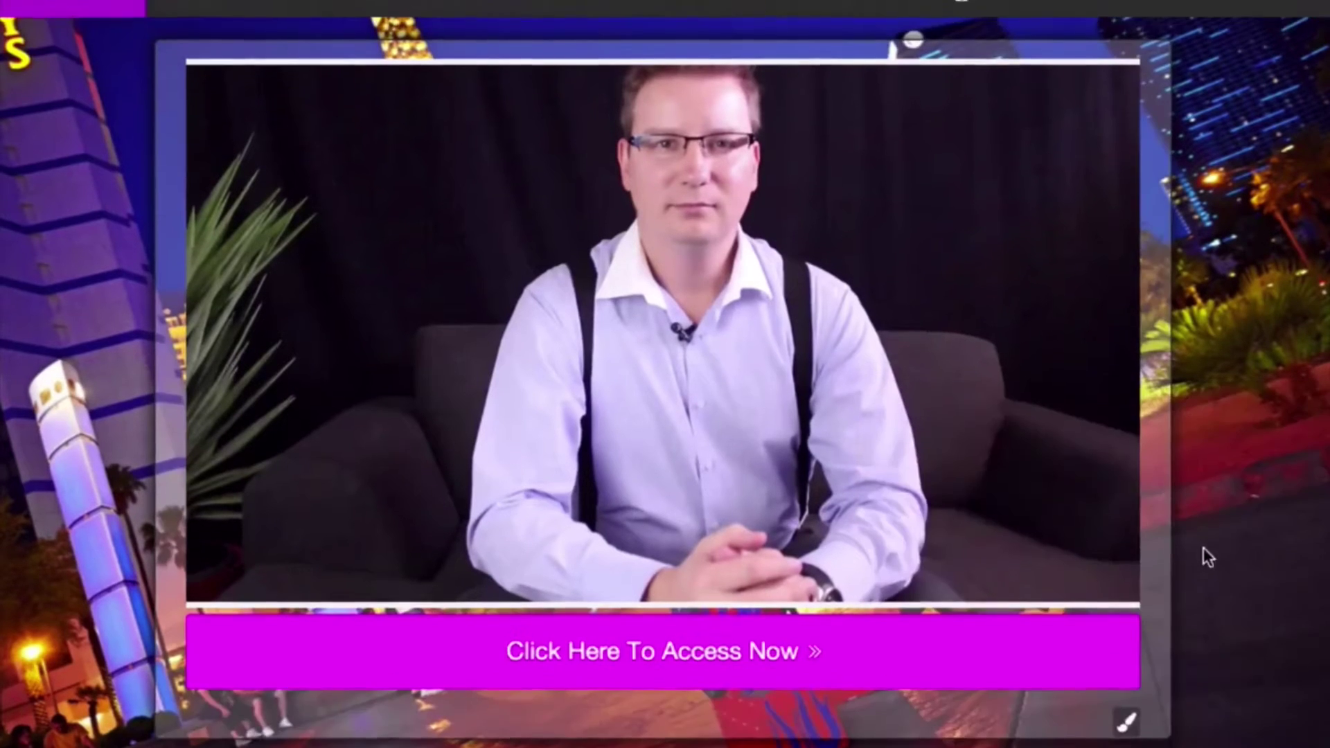
Blur and darken the page's background image in the Image FX Lab, and save and exit the canvas
click(1016, 31)
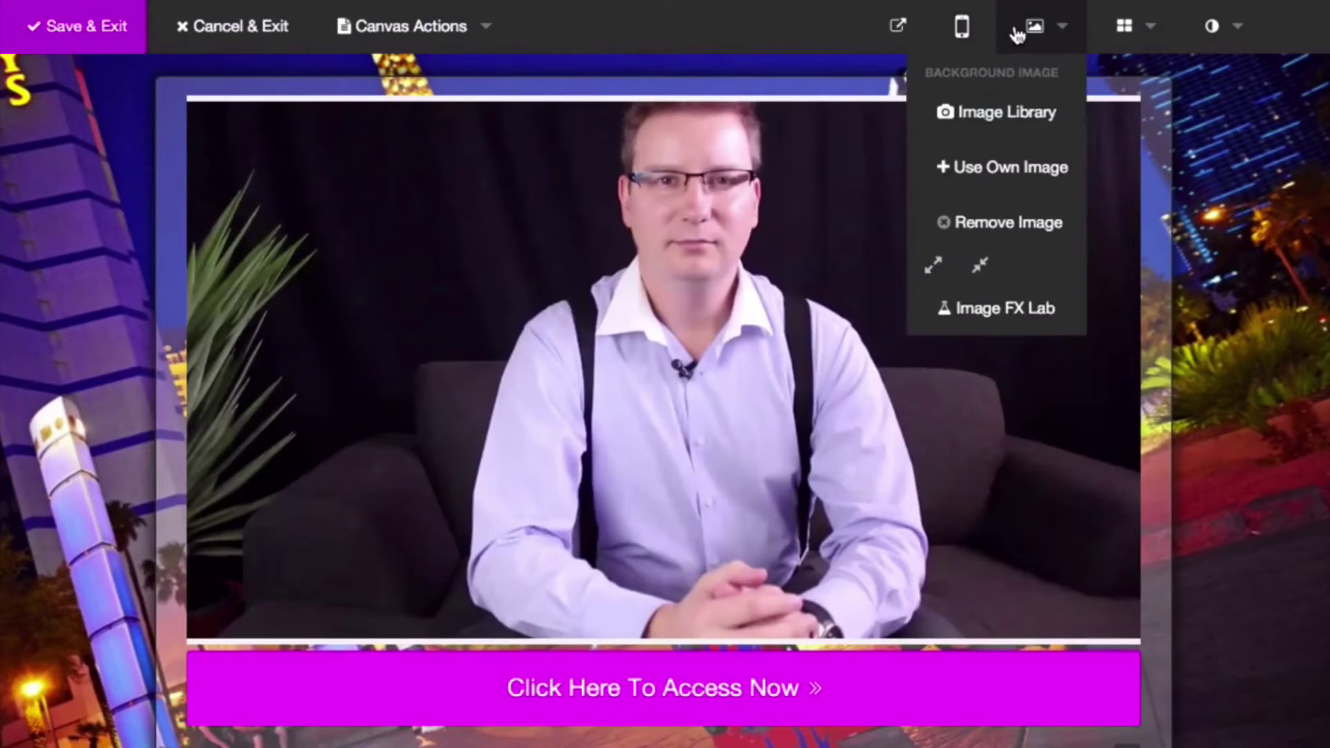
click(1005, 311)
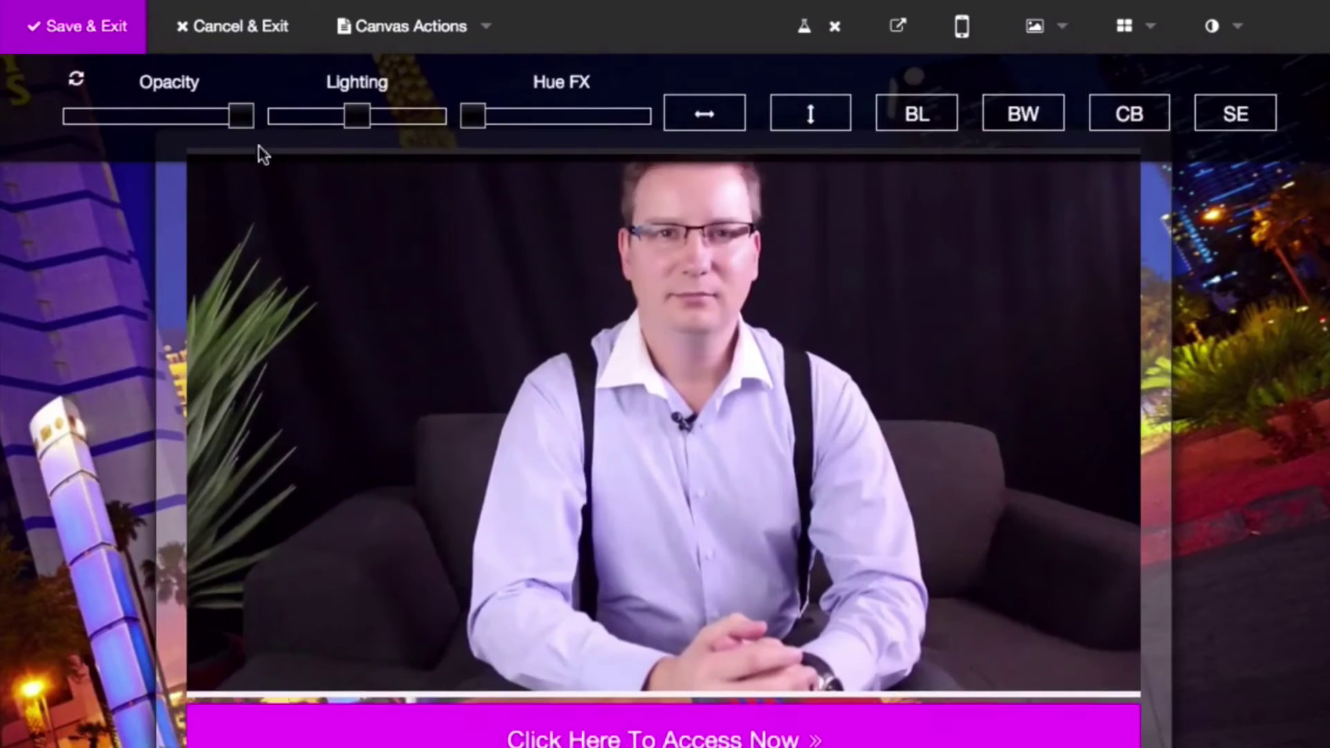
click(936, 125)
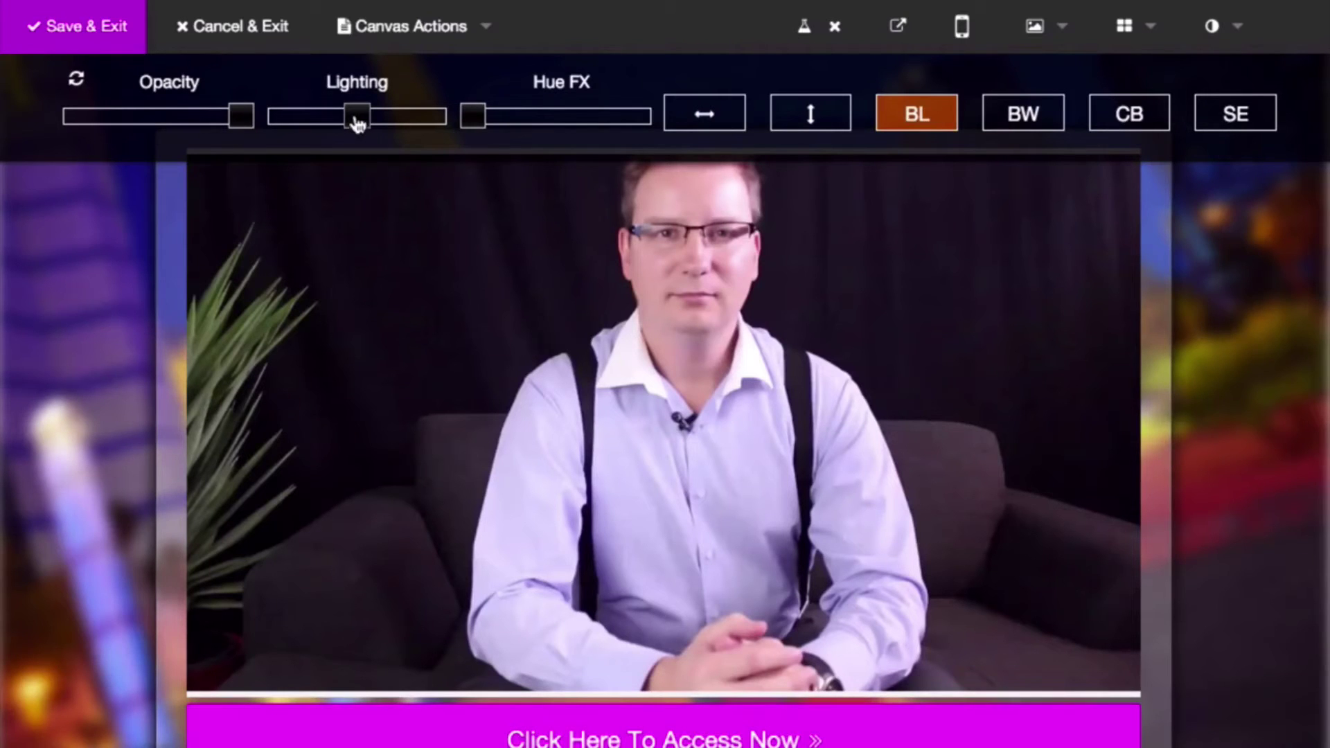
drag(358, 119, 325, 120)
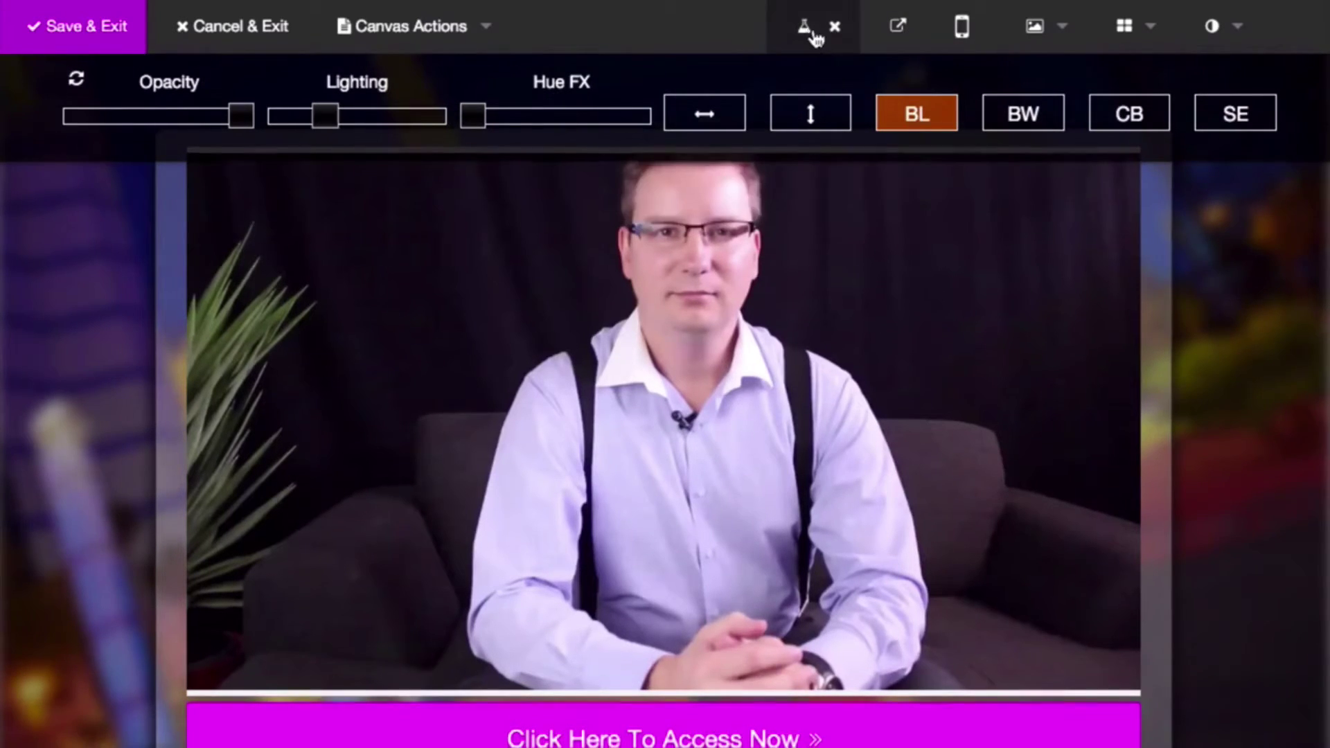
click(807, 27)
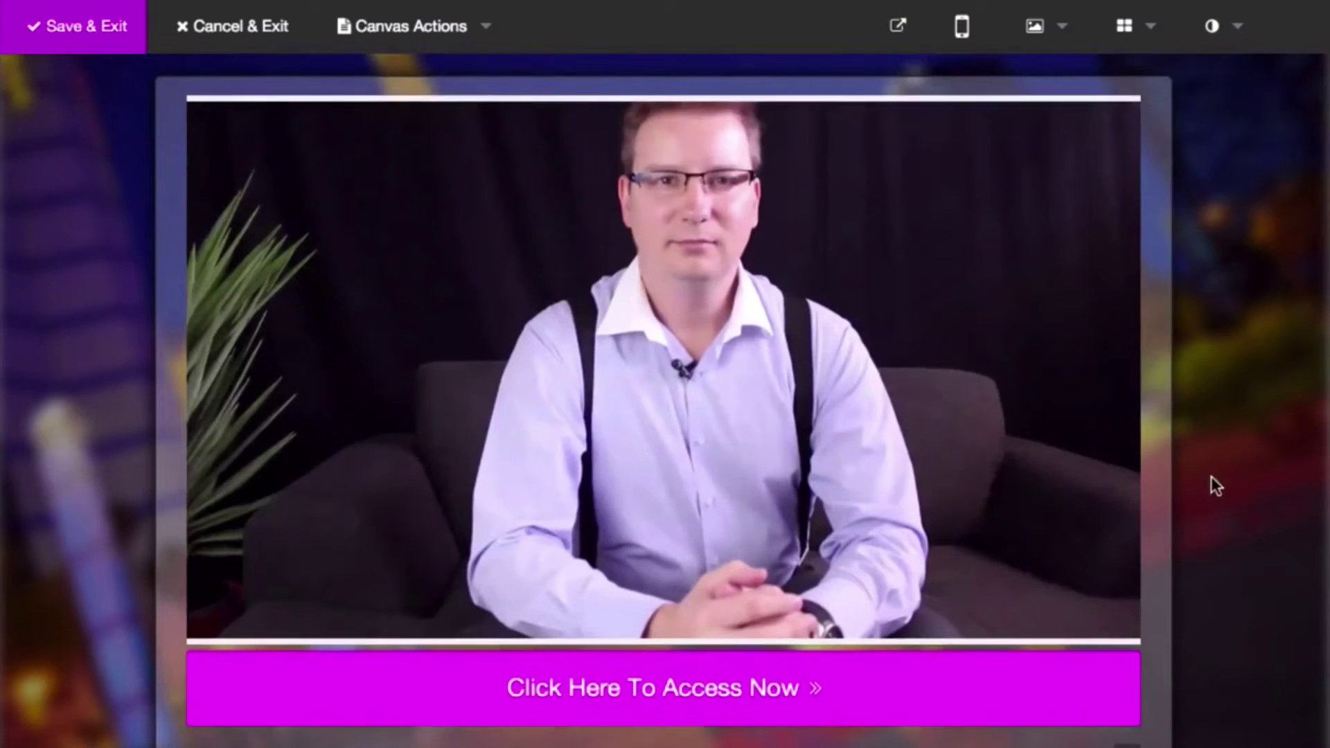
click(102, 36)
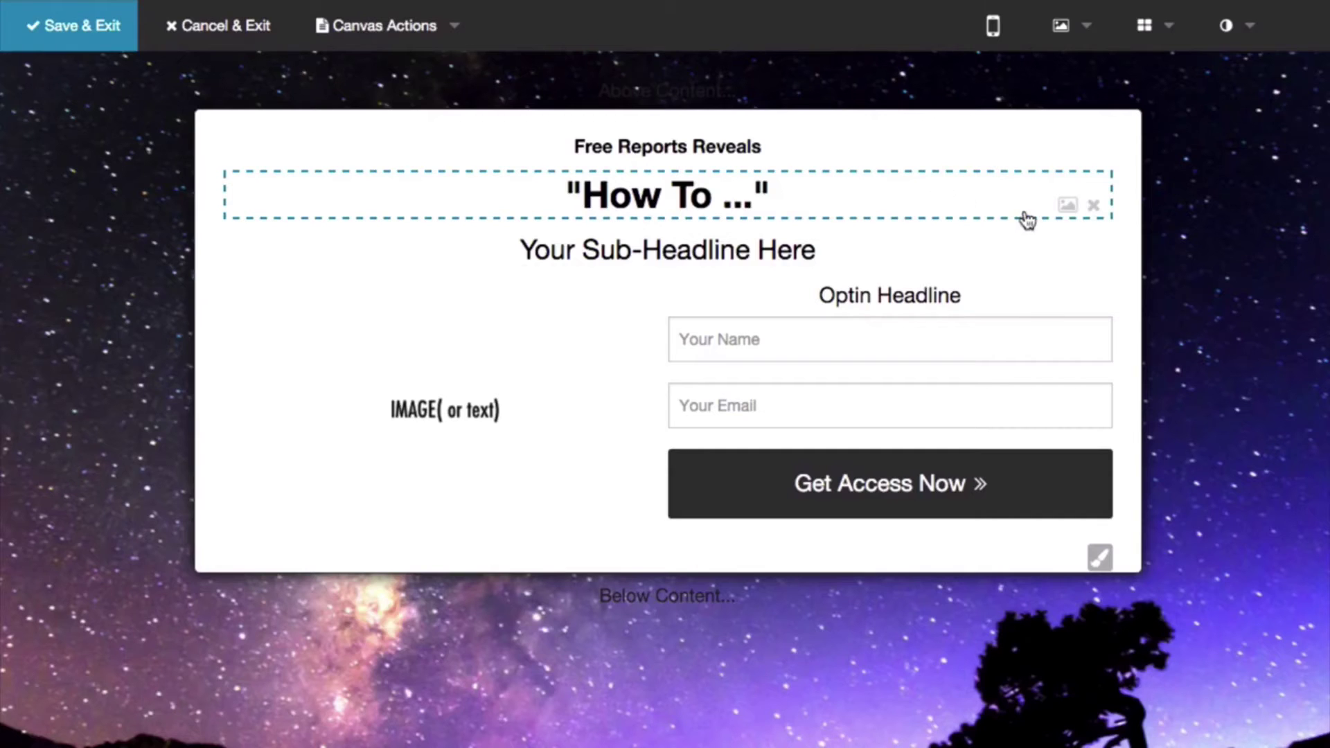
Replace the "How To ..." headline with the free consultation promo photo from the Media Library and check it on the page
click(1065, 206)
click(749, 273)
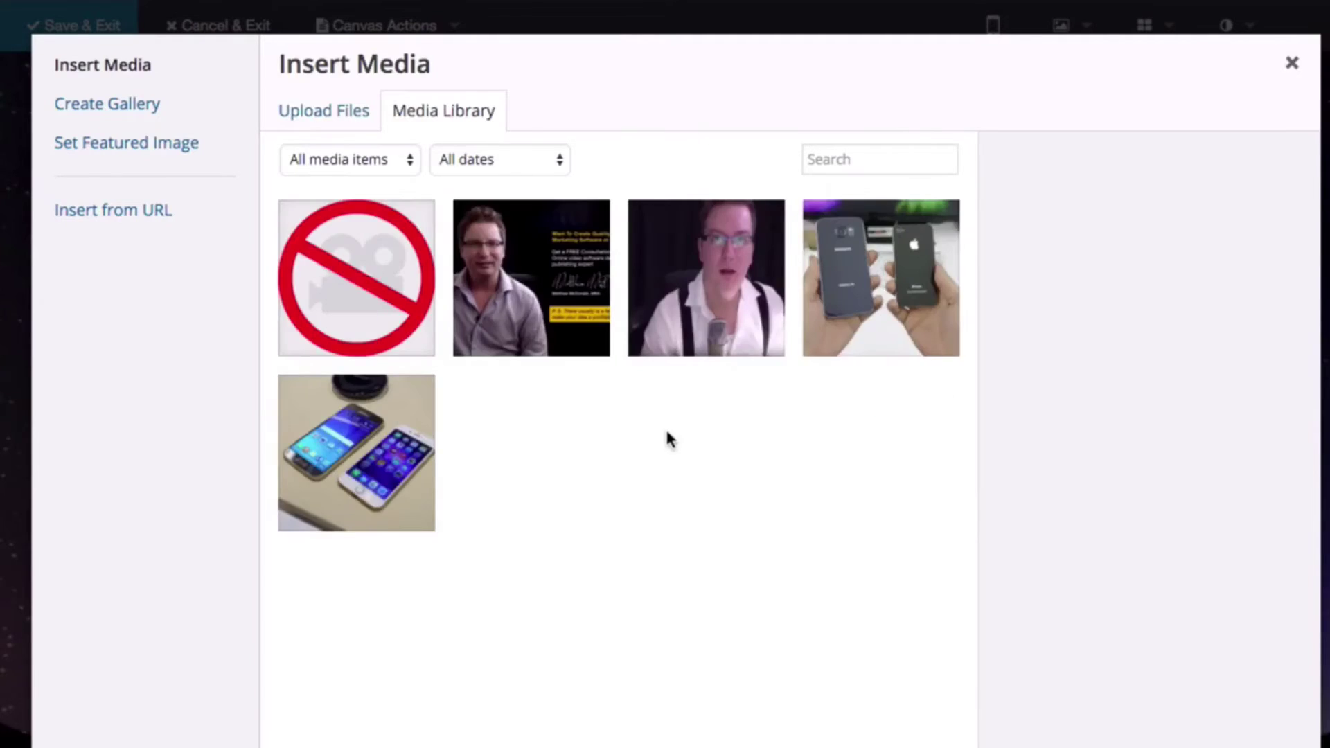
click(547, 304)
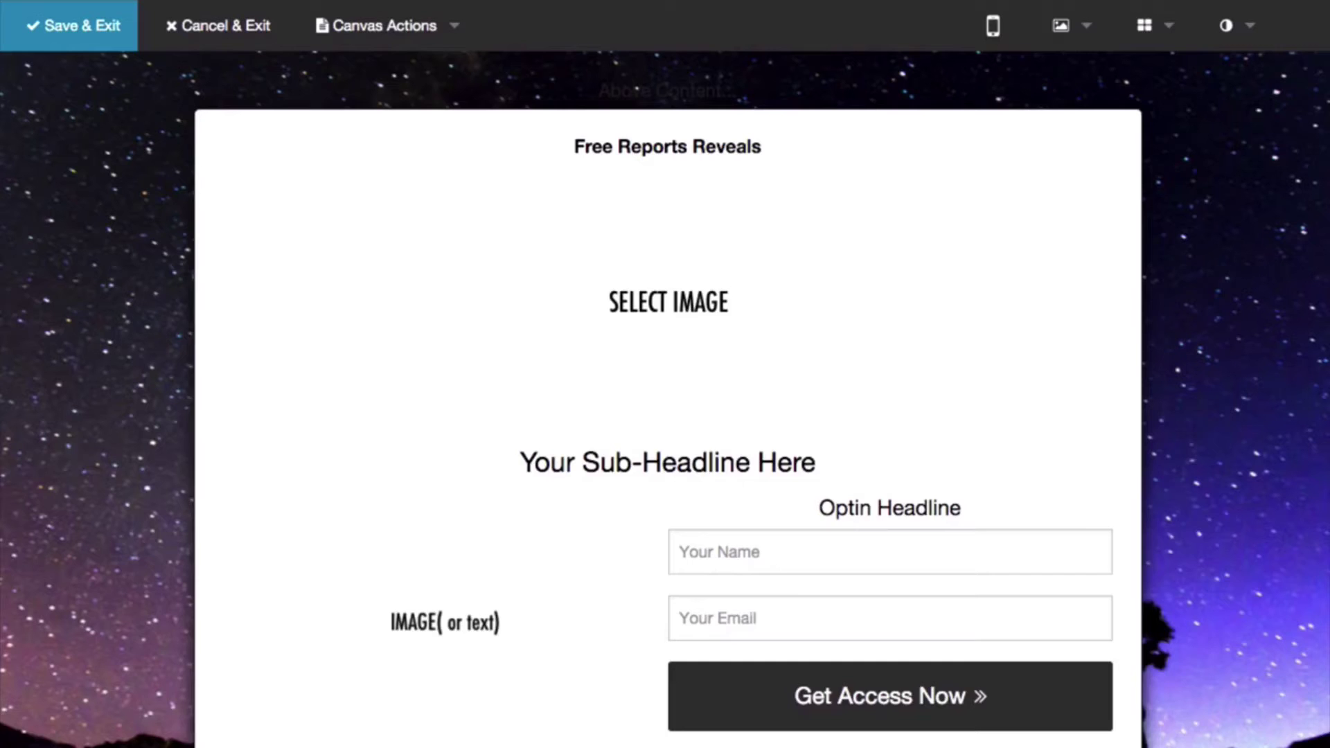
scroll(1253, 536, down, 3)
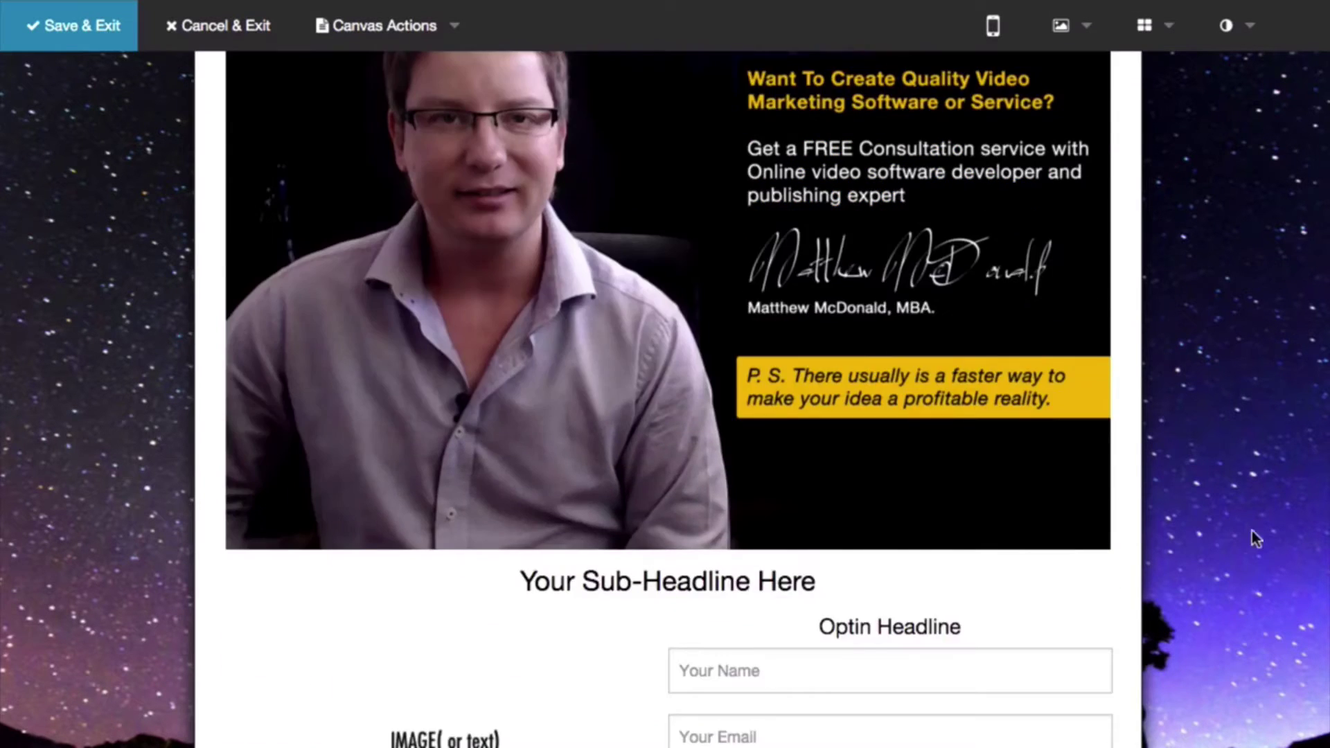
scroll(808, 344, up, 3)
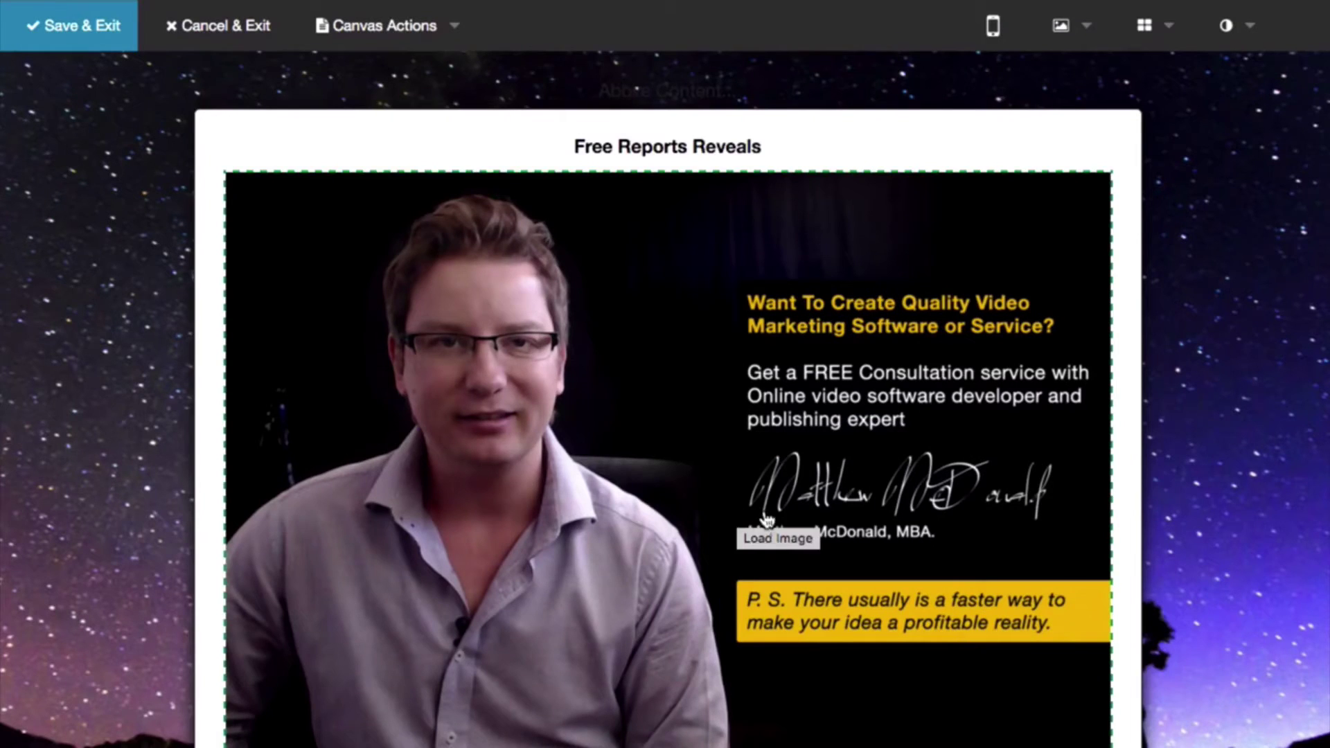
scroll(1278, 540, down, 1)
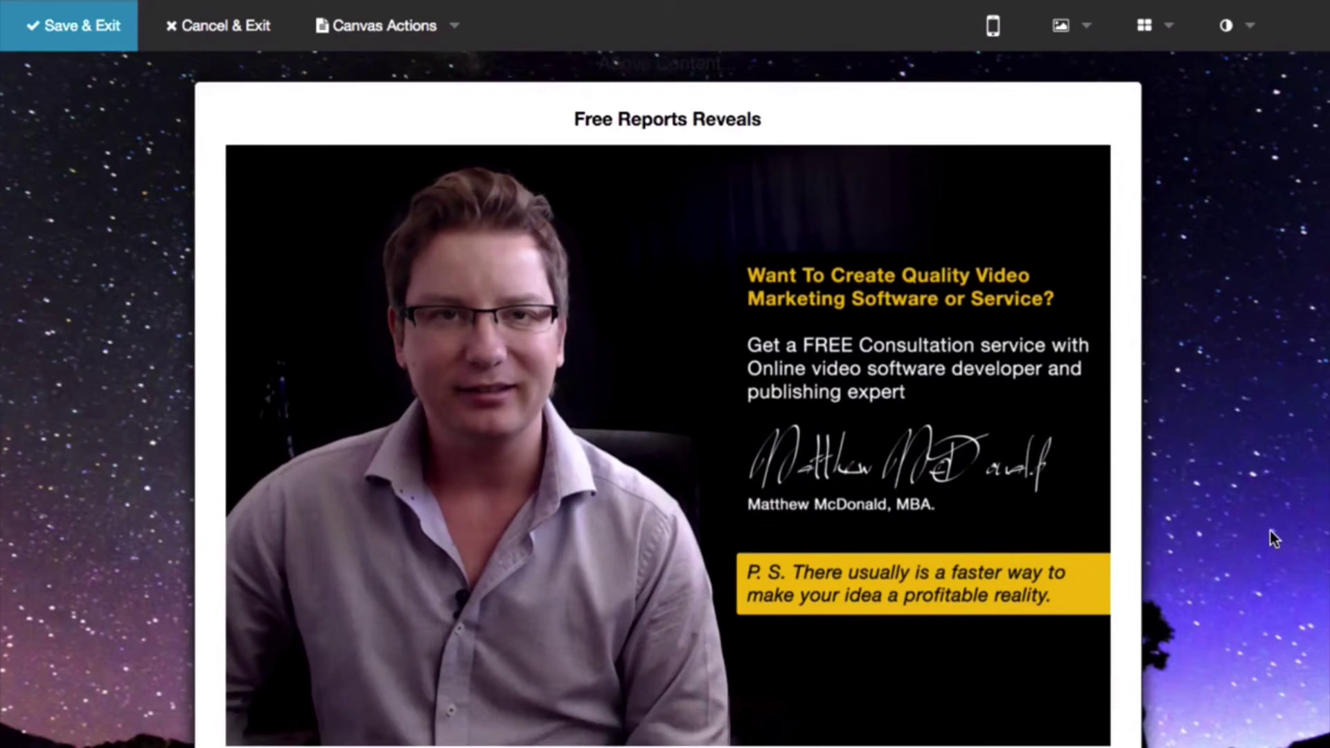
scroll(1209, 505, down, 4)
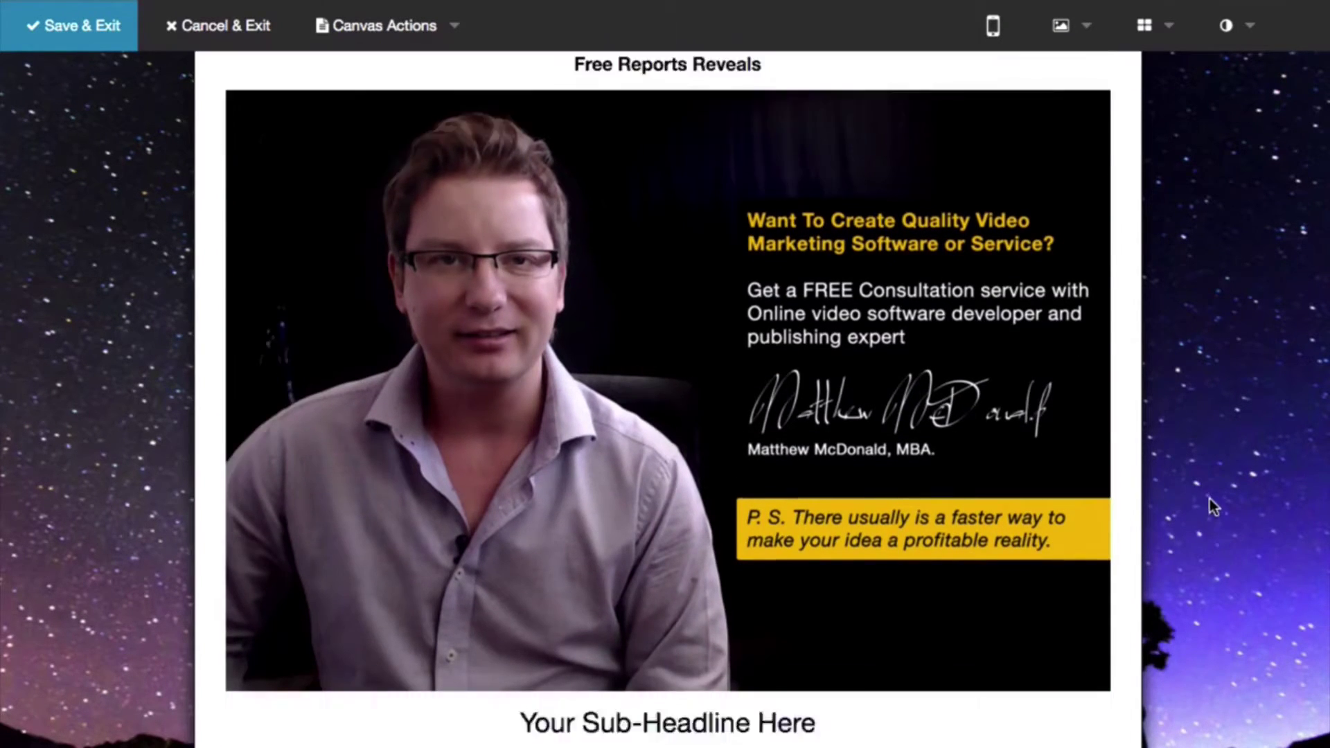
scroll(1209, 489, up, 1)
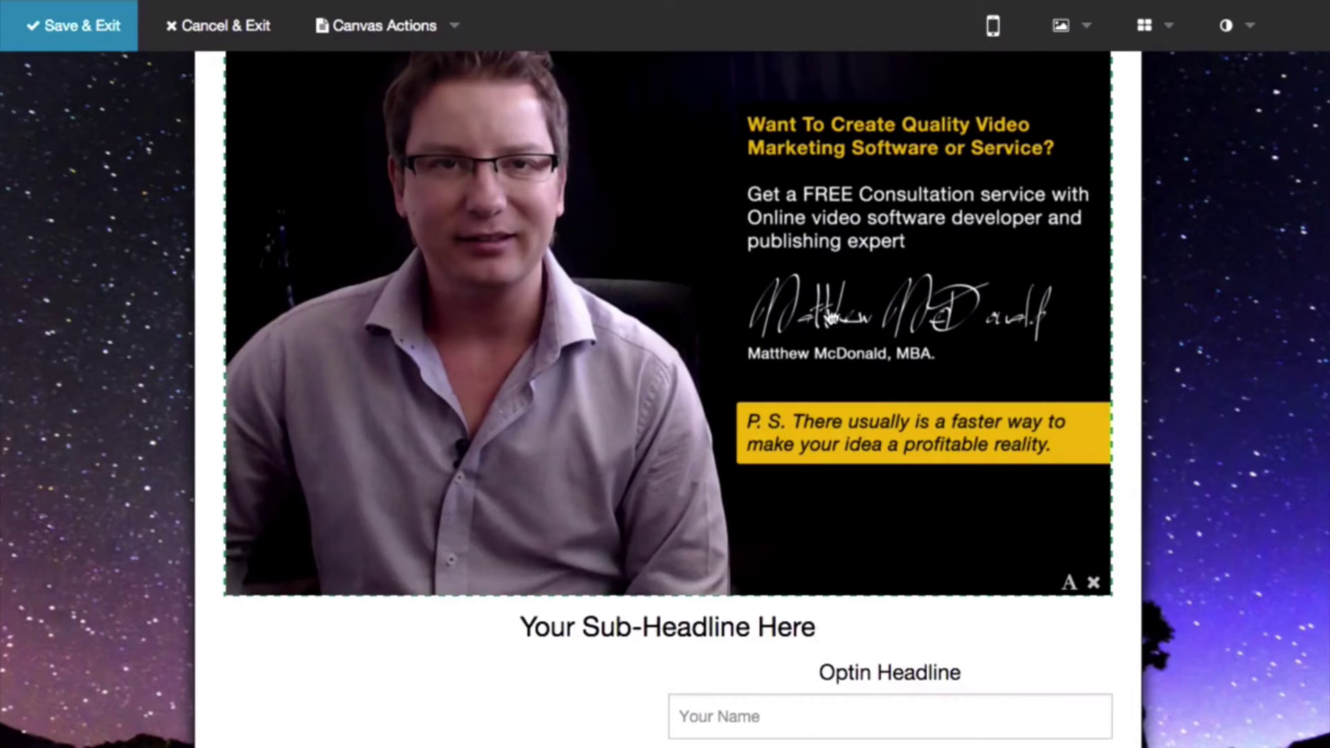
scroll(956, 475, up, 3)
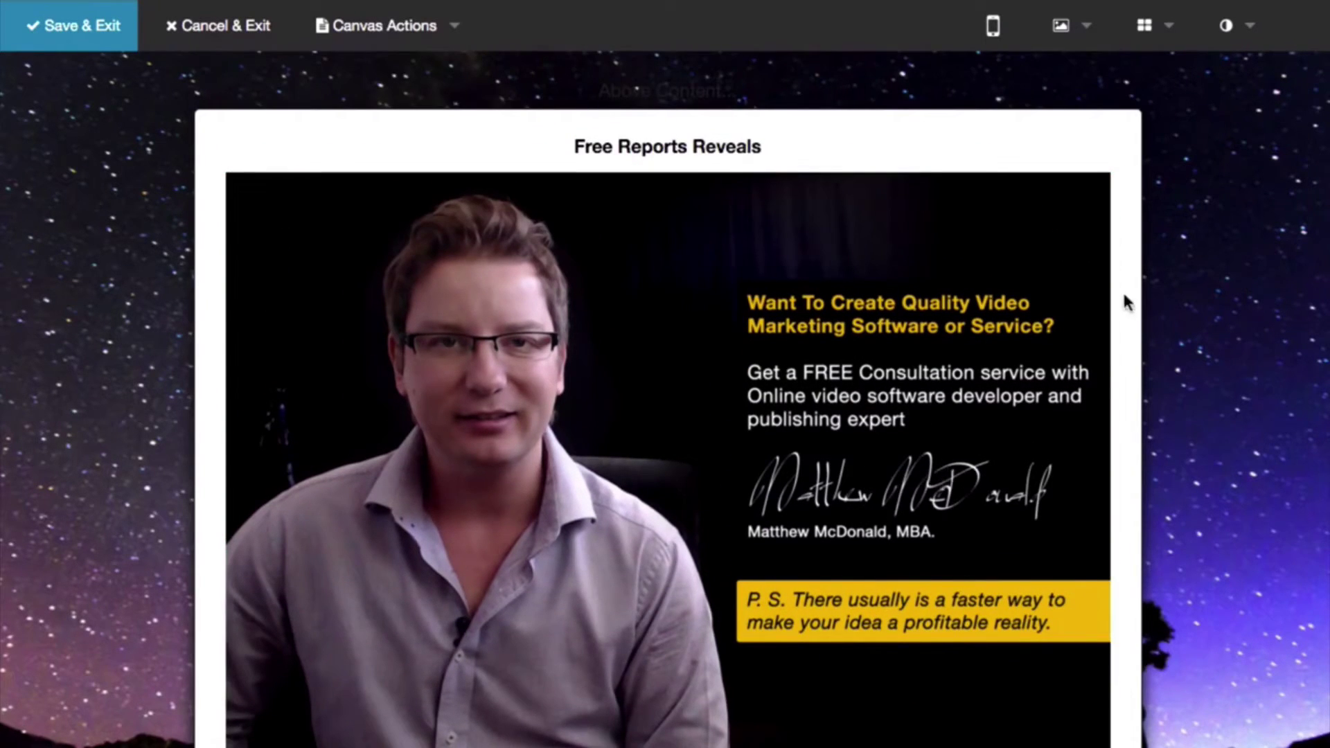
Enable the 2 Step Opt-In and turn on Image Click Launch for its optin box
click(1144, 33)
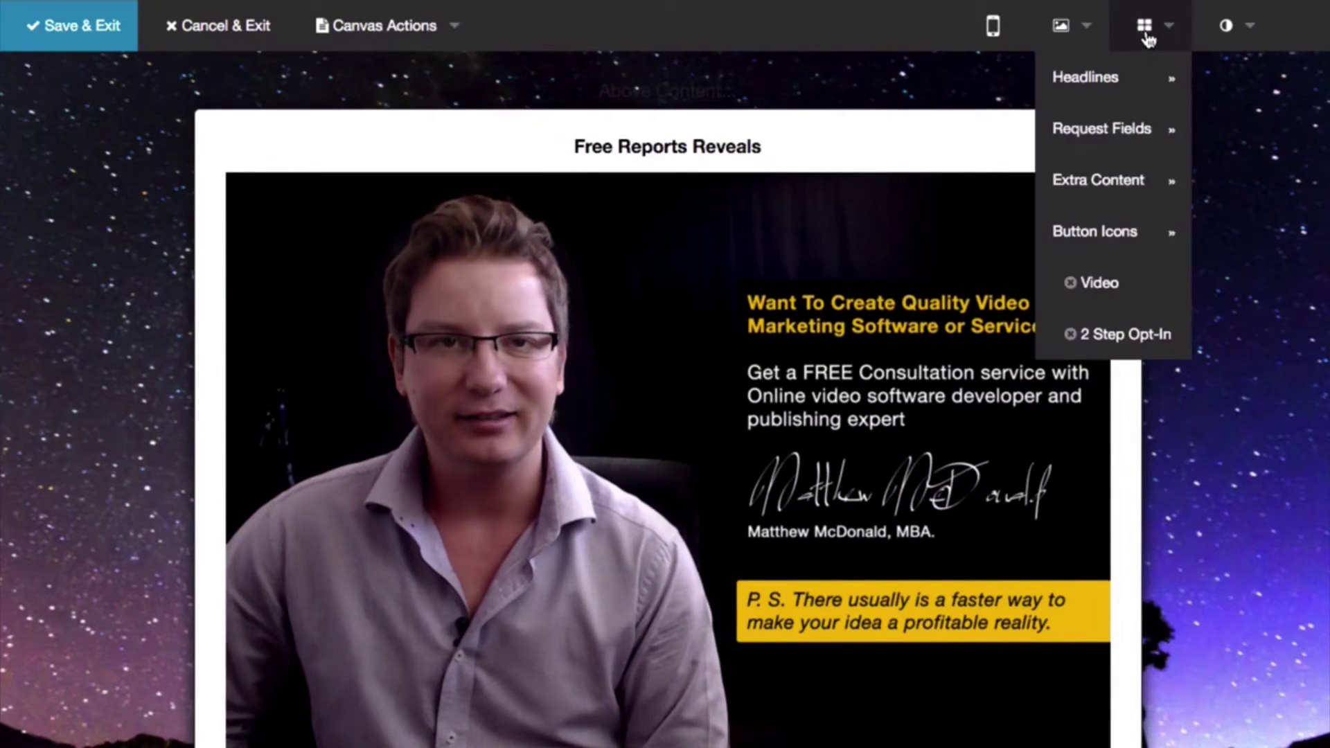
click(1147, 336)
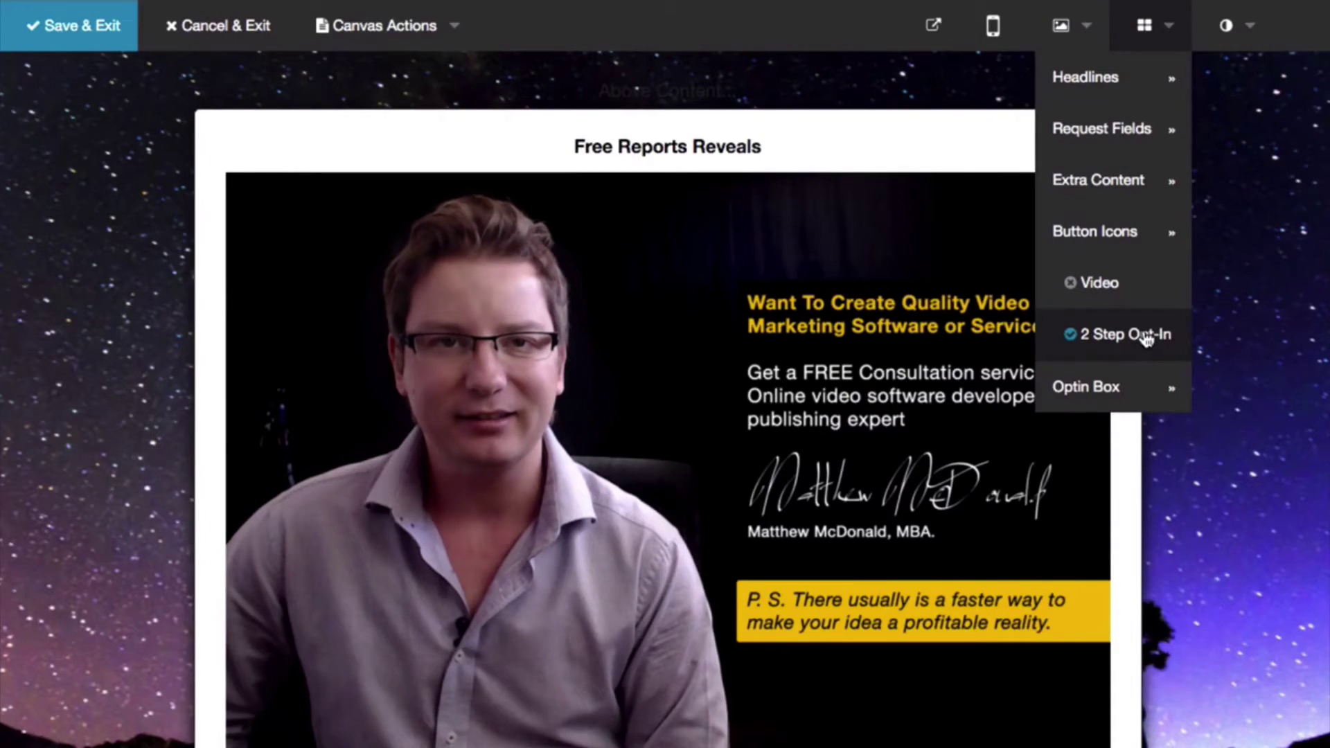
mouse_move(1138, 386)
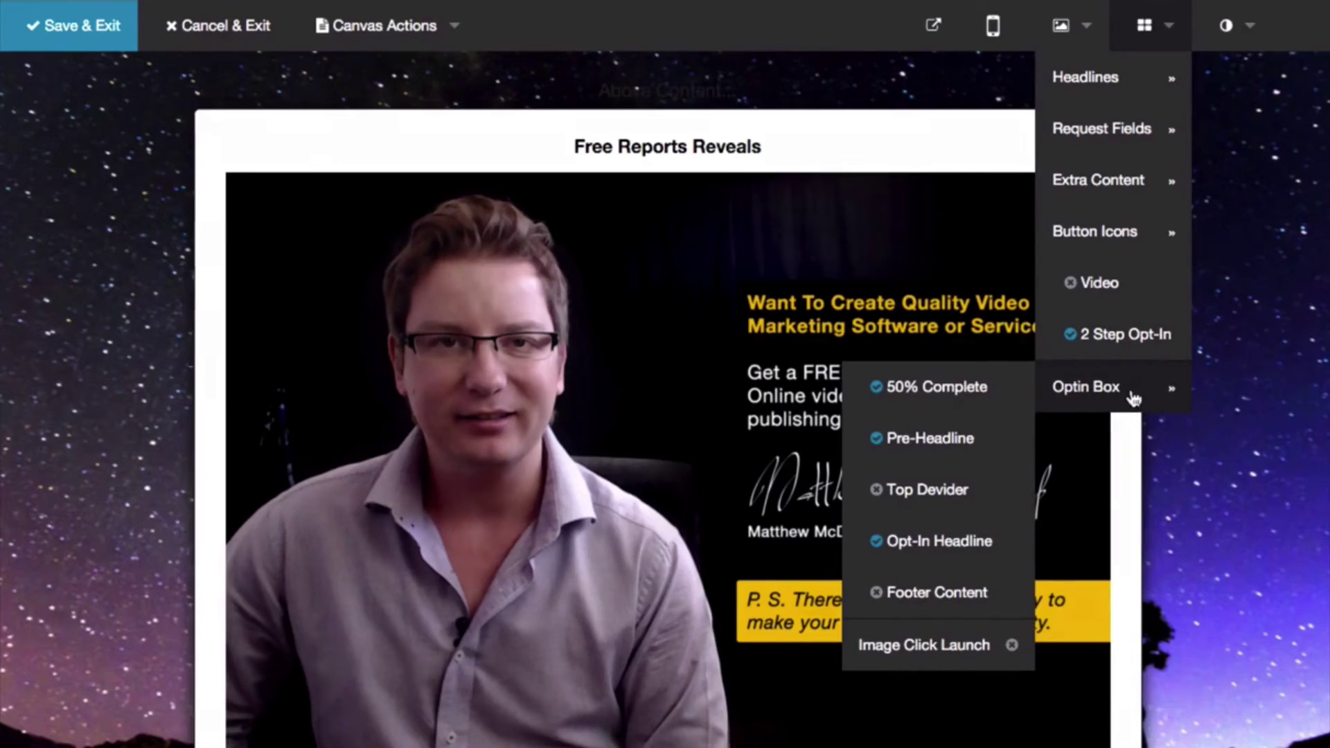
mouse_move(891, 386)
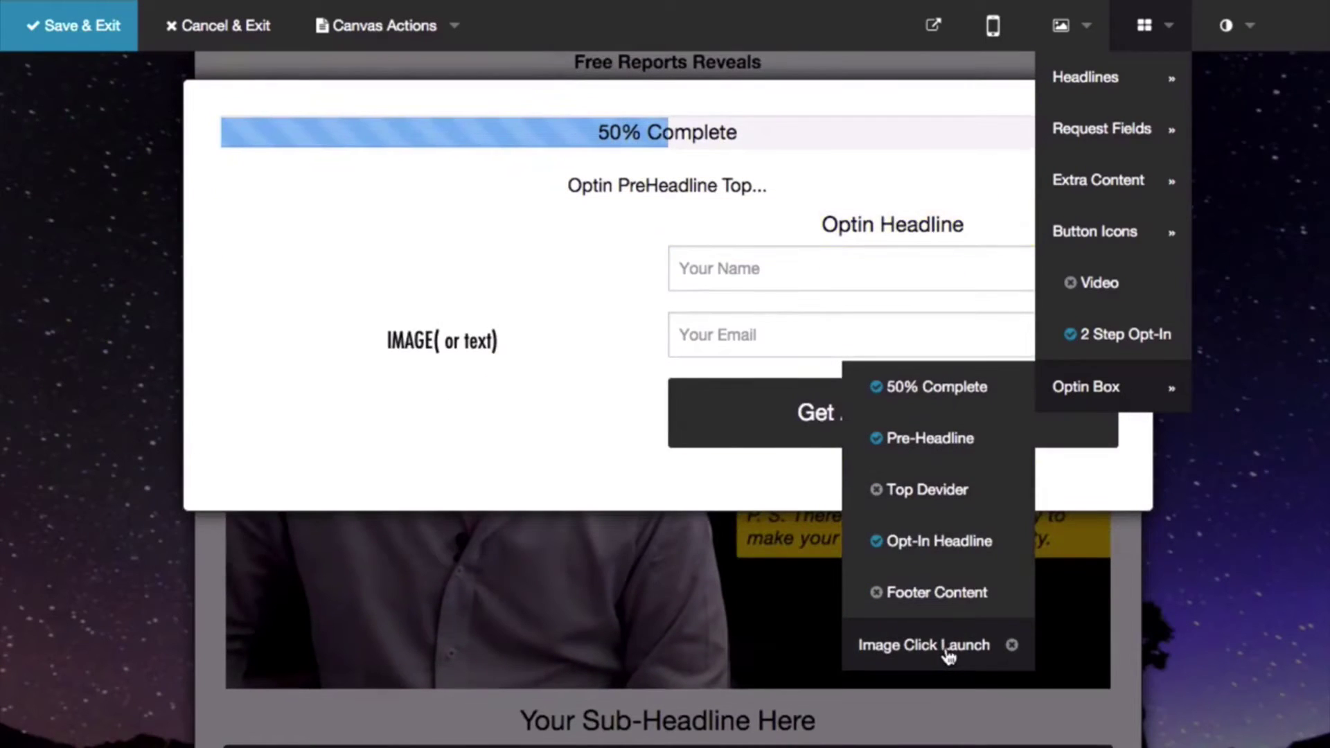
click(947, 656)
click(1309, 645)
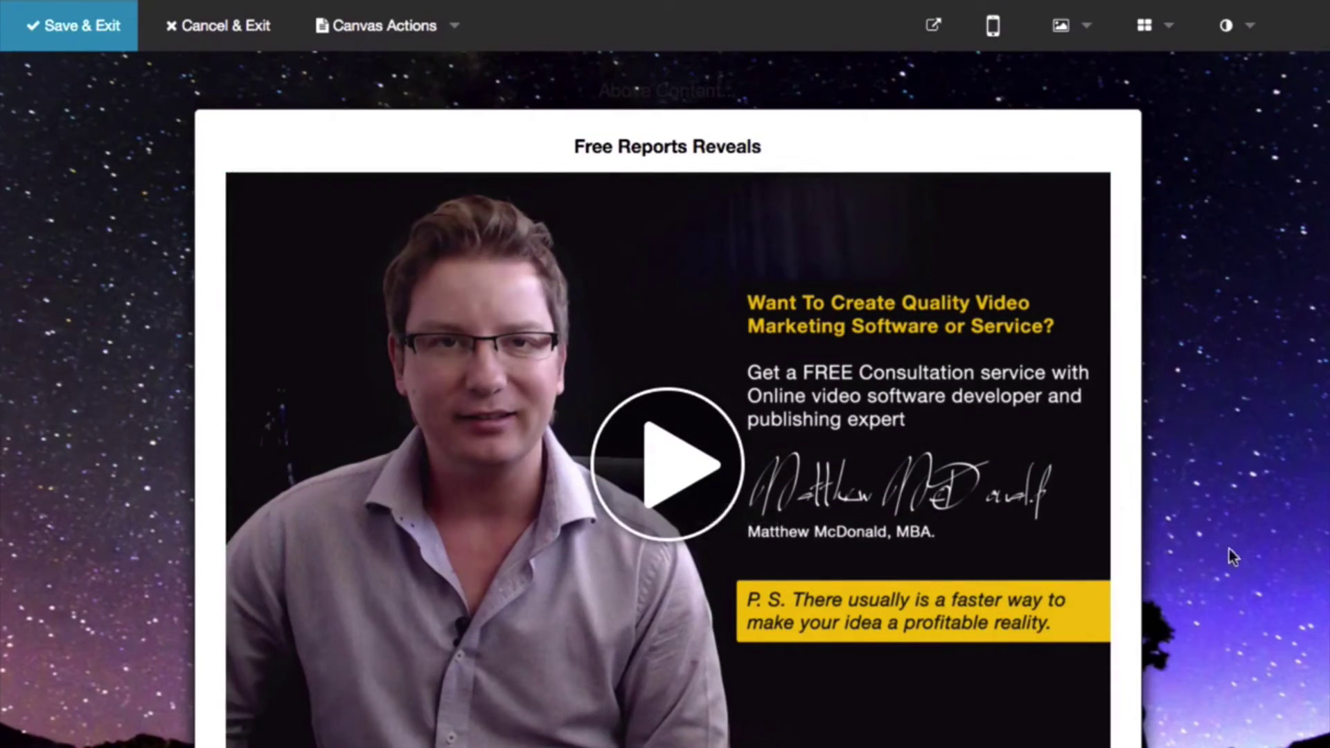
Save and exit the canvas, and test the opt-in popup from the play image on the published page
click(89, 47)
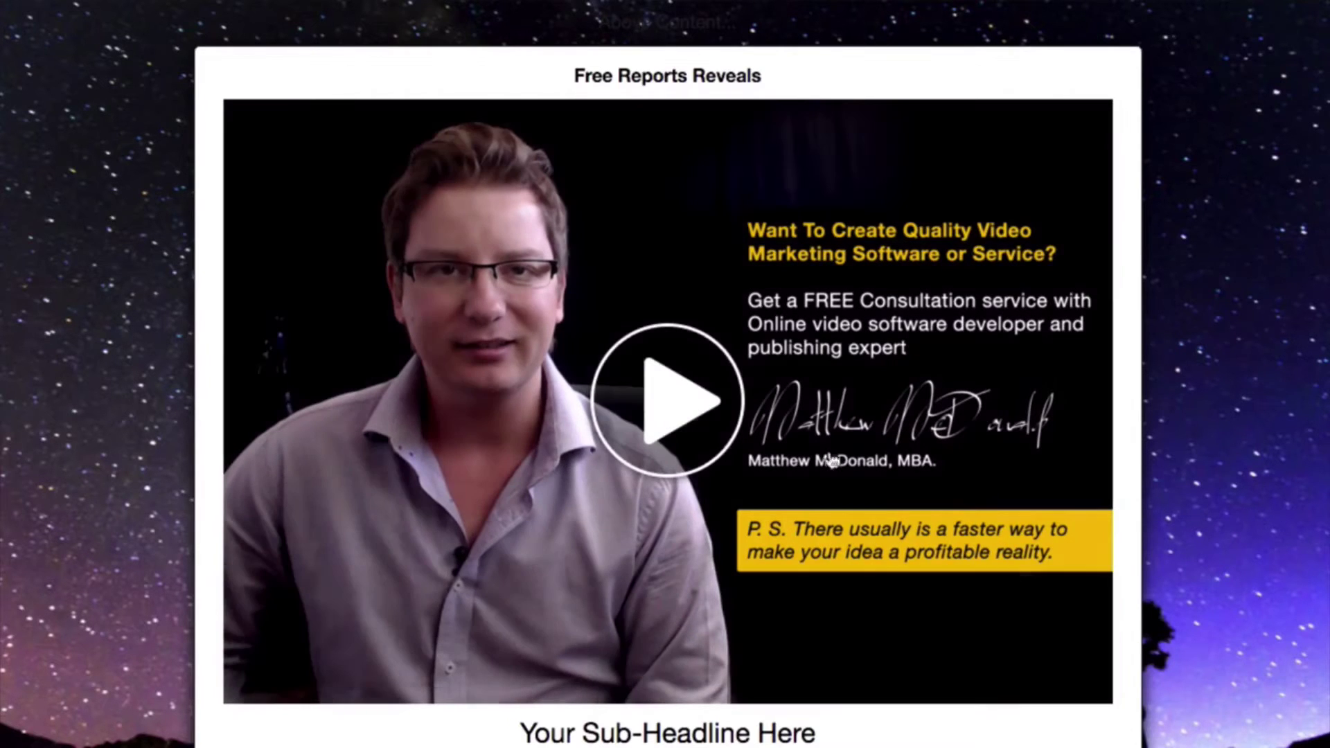
click(683, 407)
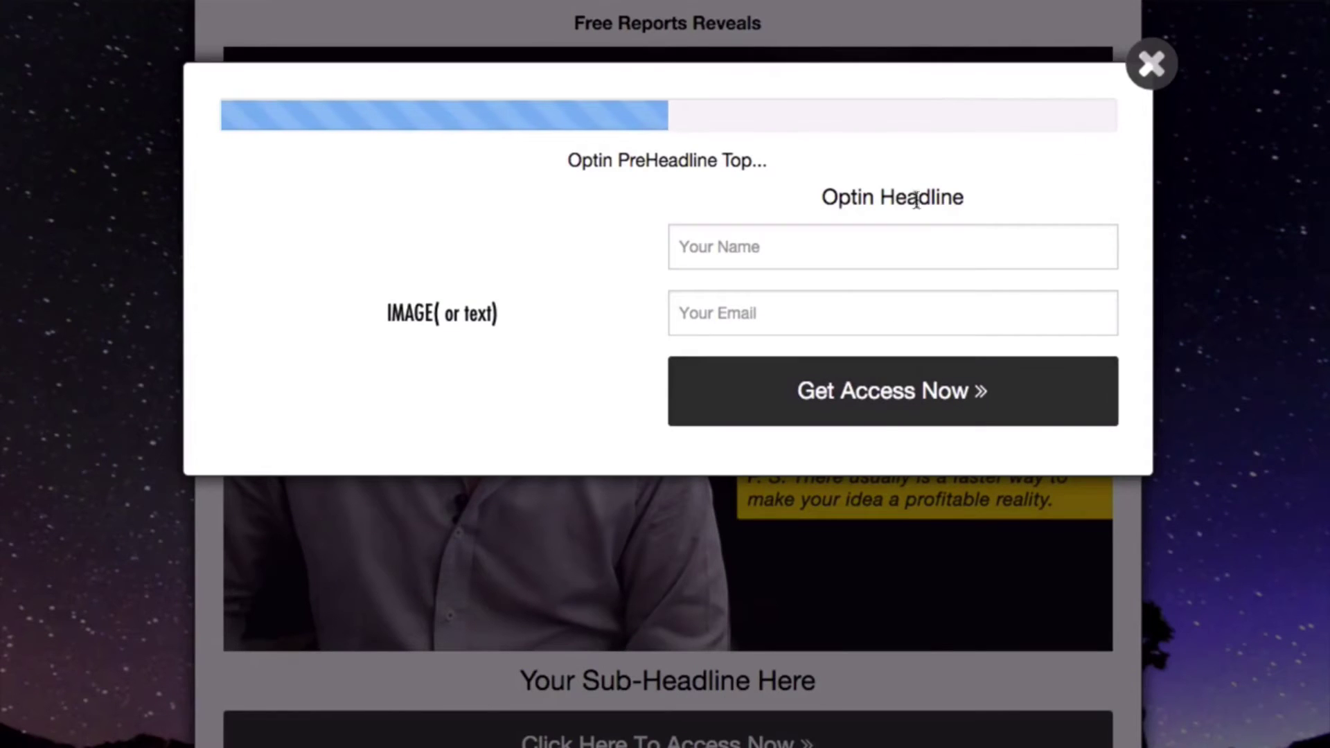
click(1151, 64)
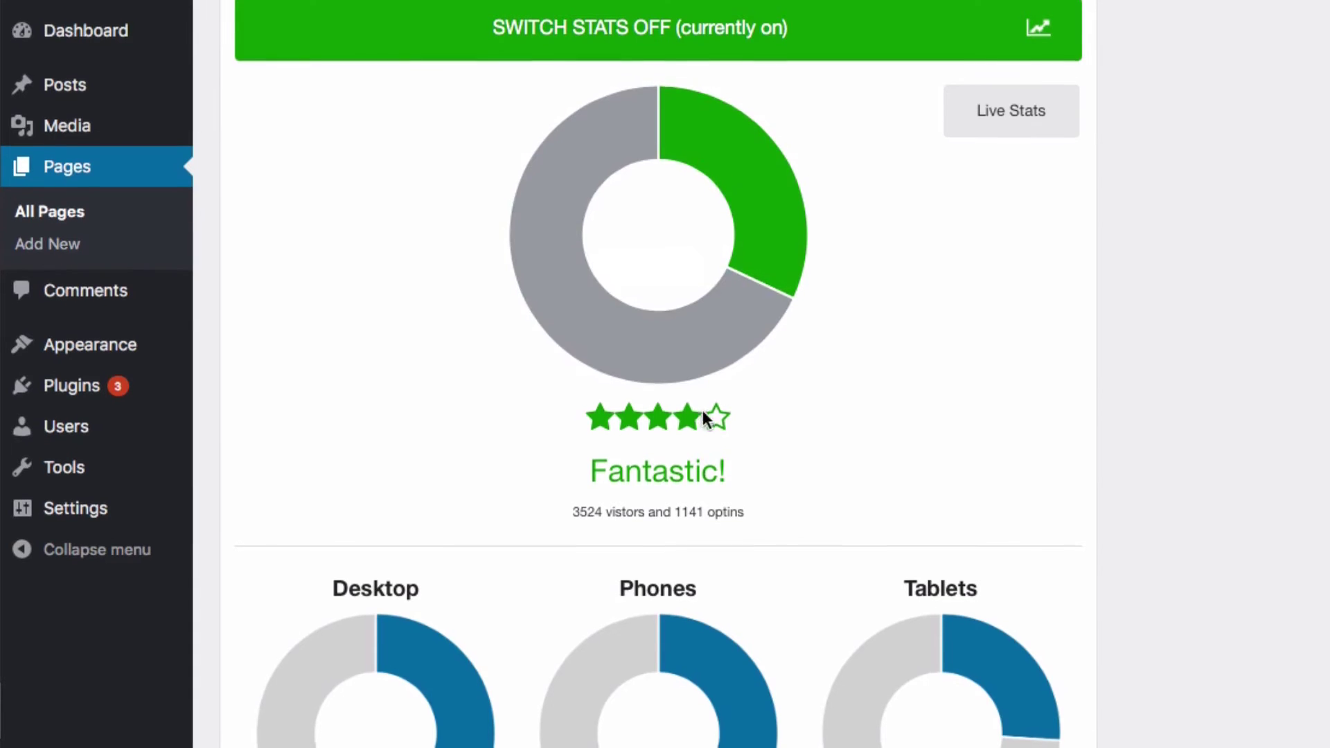
Examine the conversion charts for desktop, phones and tablets in the page's stats, and open the live stats
scroll(784, 416, down, 2)
scroll(852, 381, down, 1)
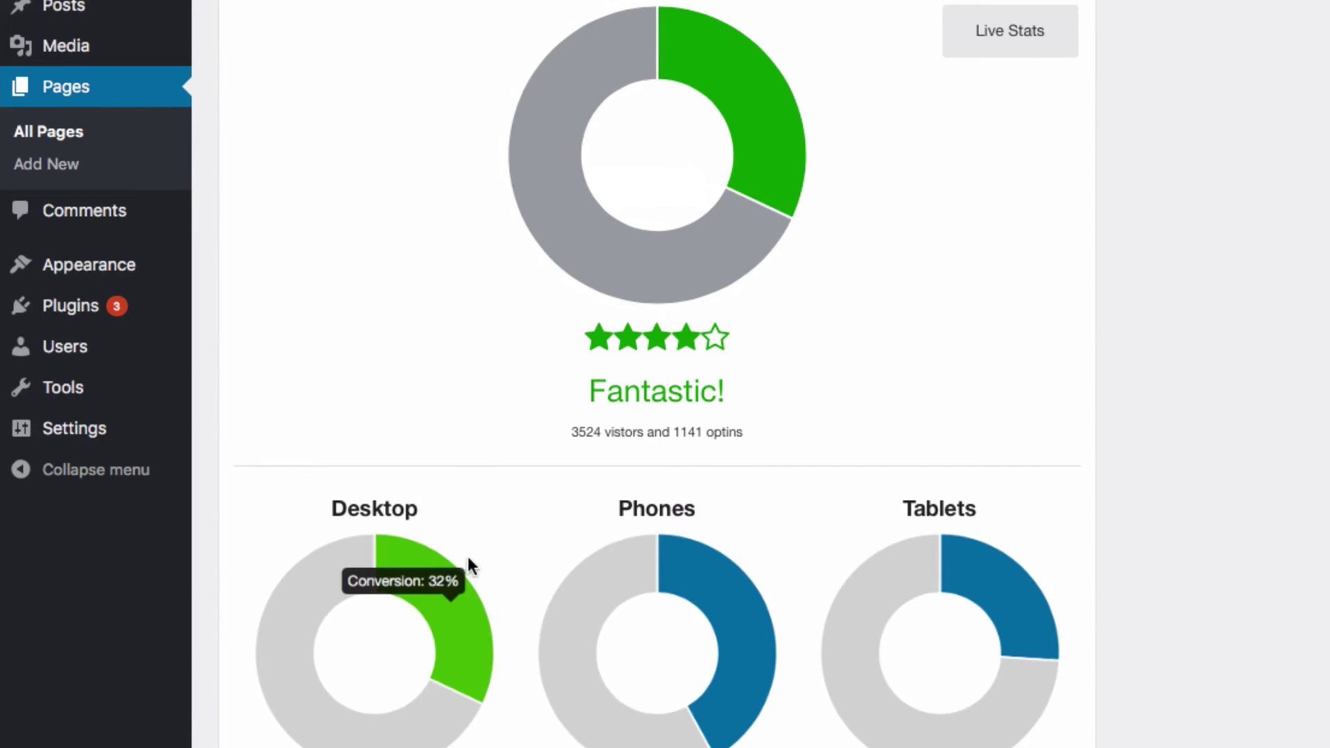
mouse_move(980, 581)
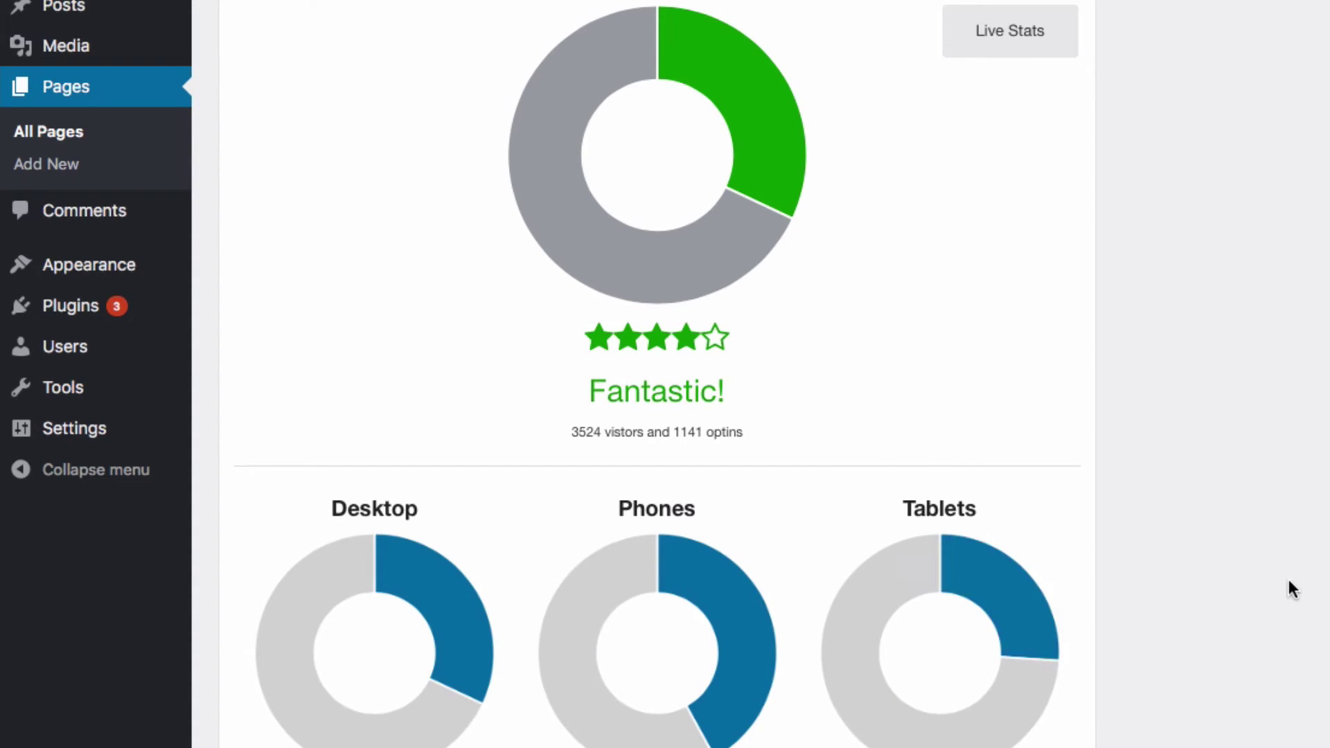
mouse_move(746, 530)
mouse_move(459, 588)
click(1044, 48)
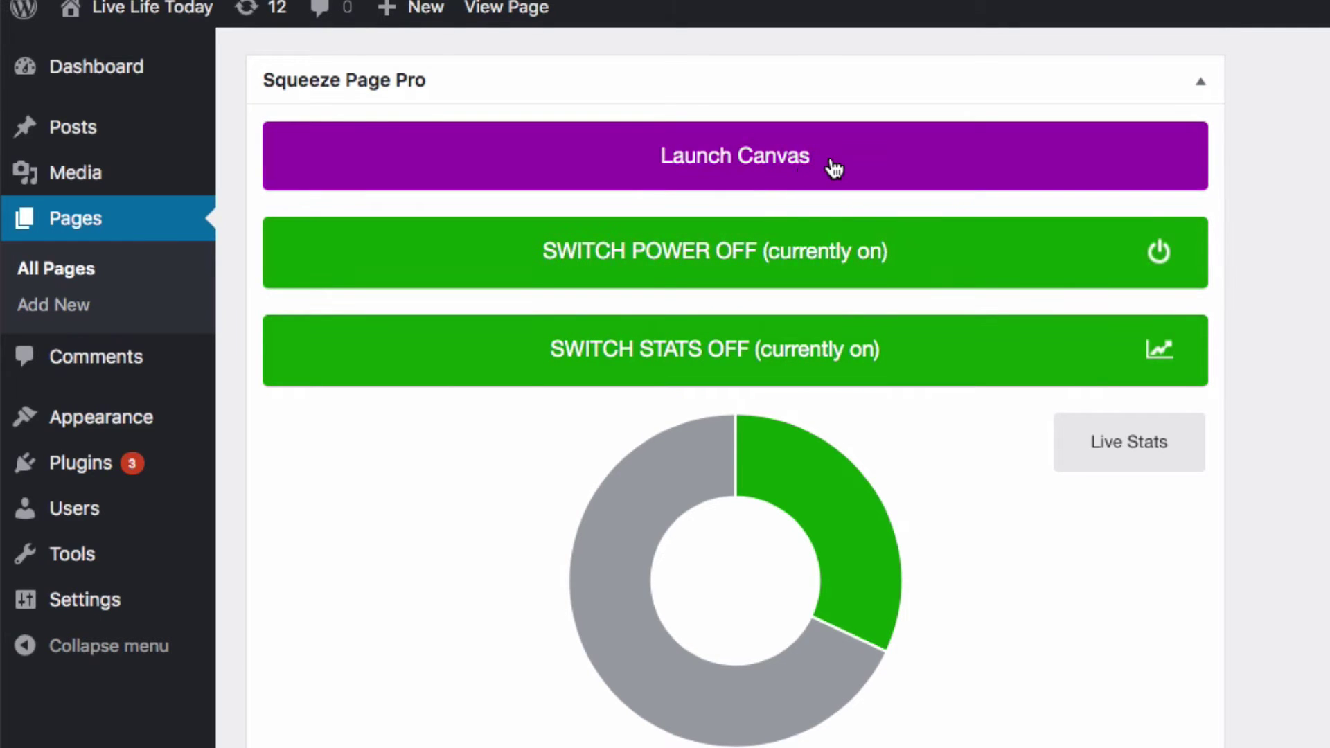
Launch the page's canvas and turn on the 2 Step Opt-In
click(831, 165)
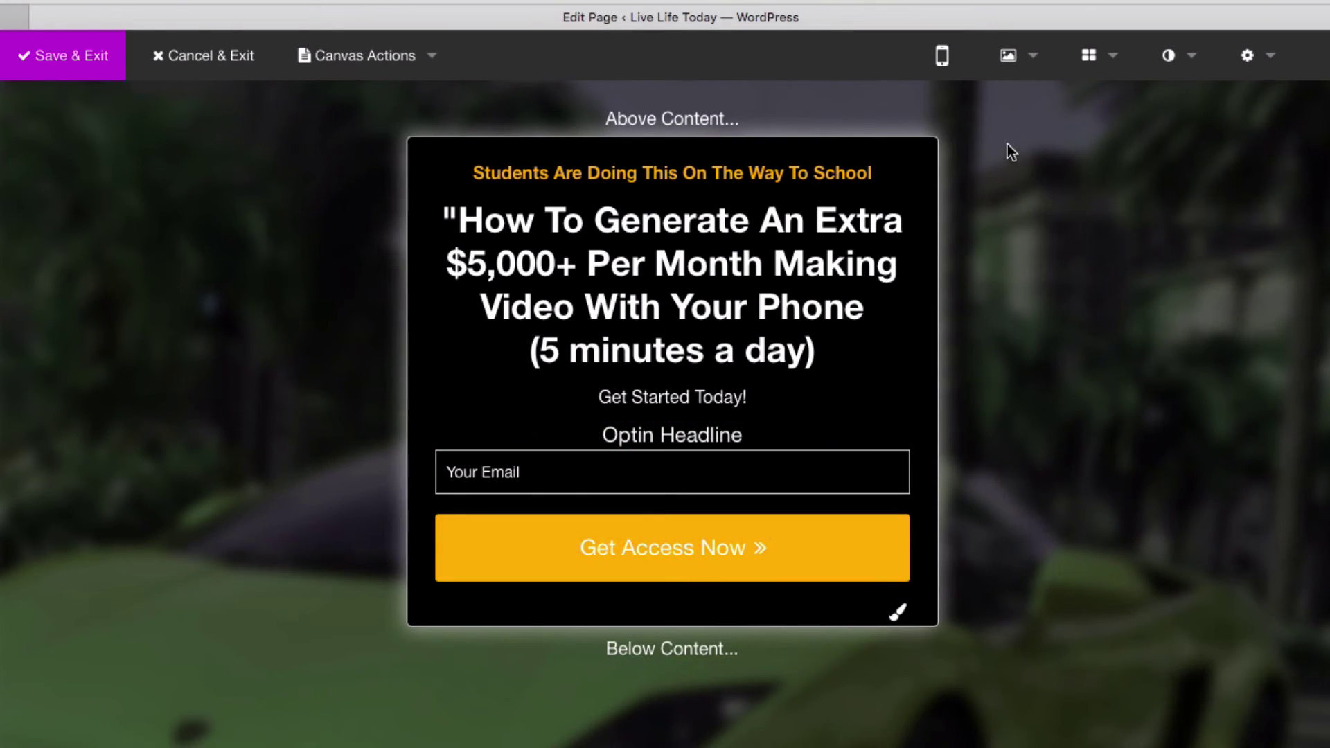
mouse_move(1077, 69)
click(1070, 410)
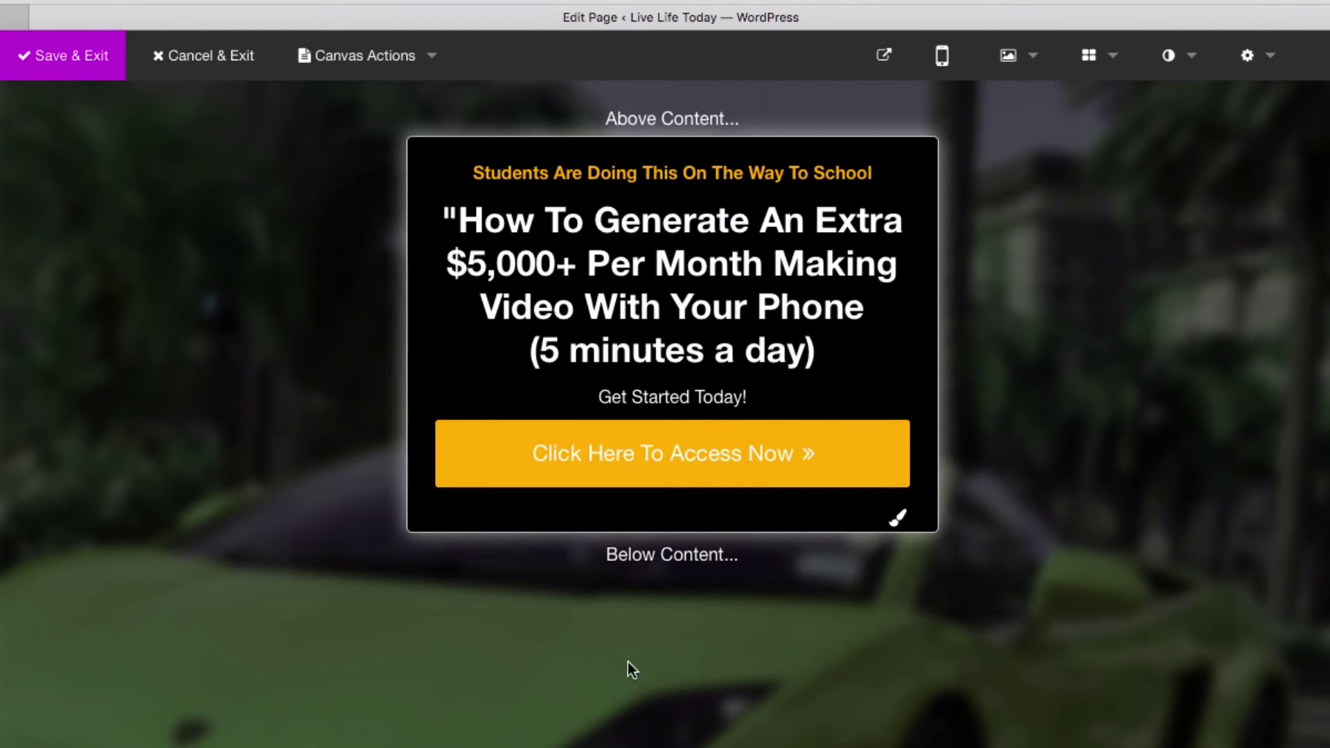
Preview the opt-in popup from the "Click Here To Access Now" call to action and close it again
click(890, 449)
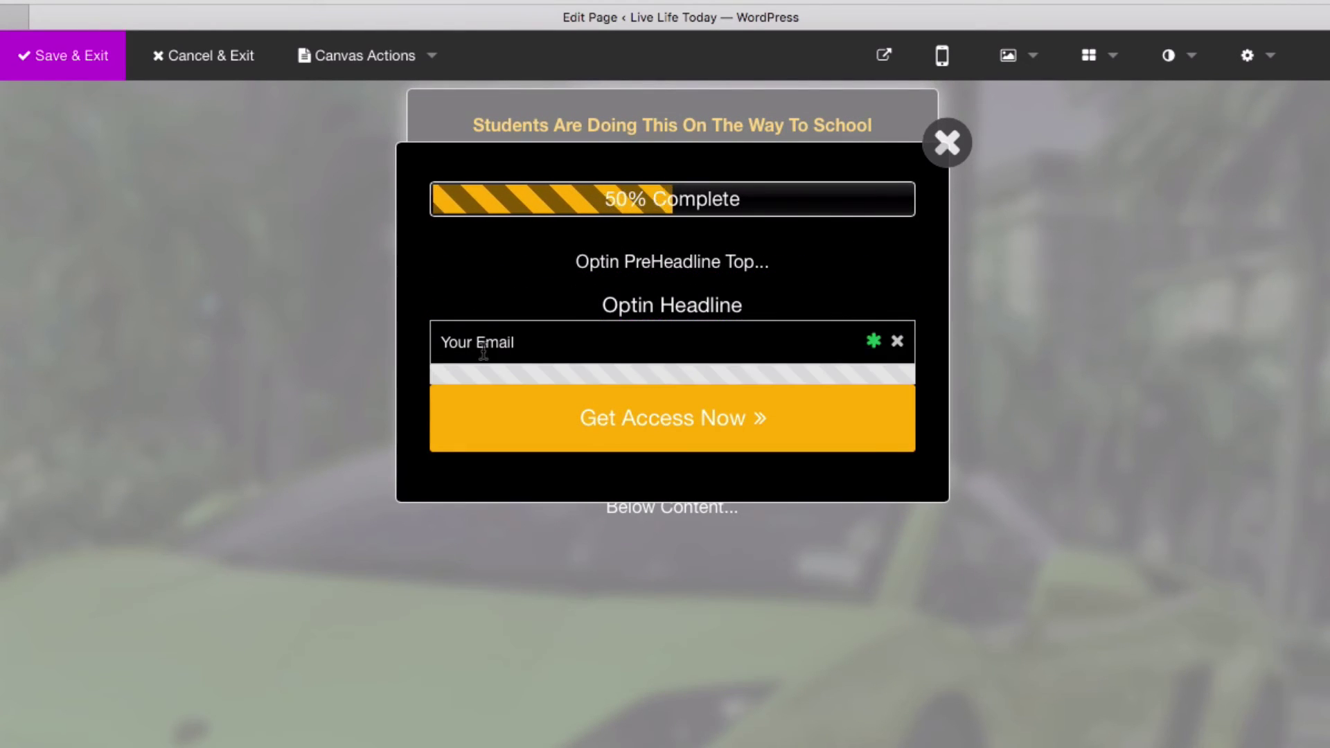
click(949, 141)
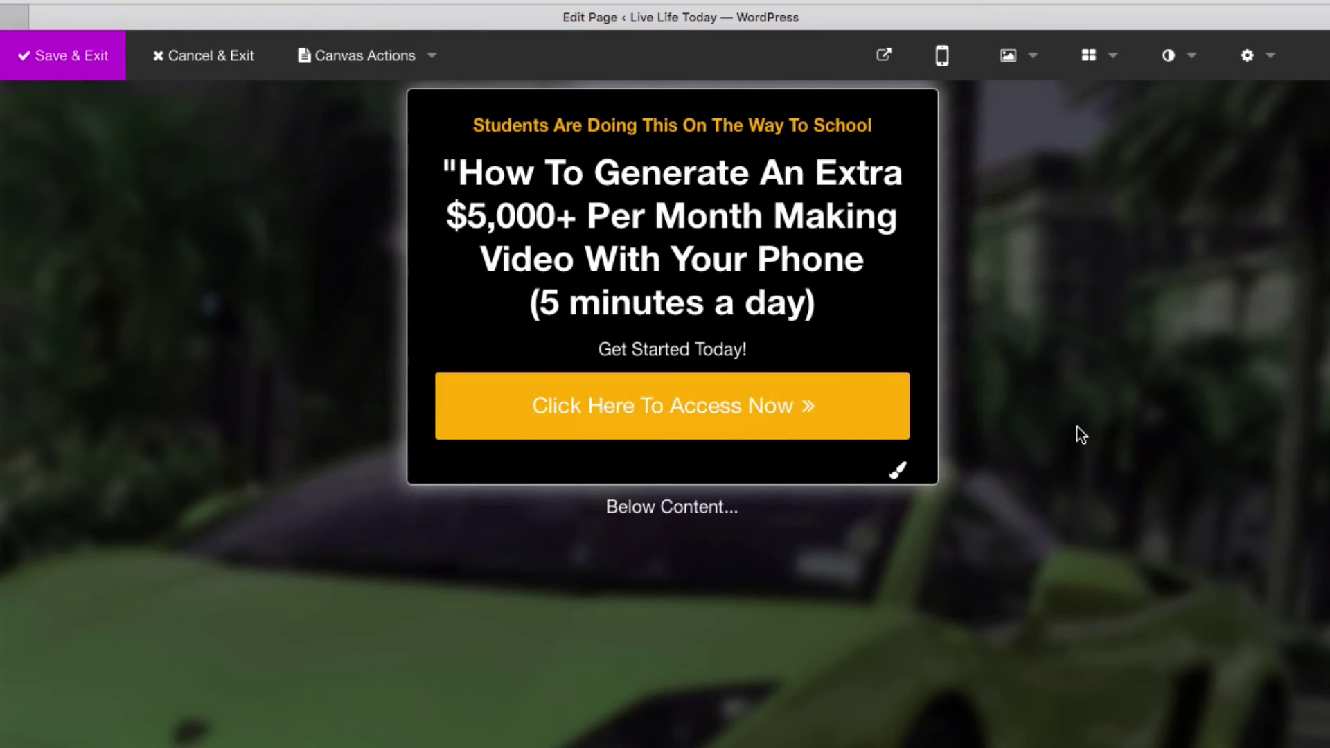
scroll(1075, 428, up, 2)
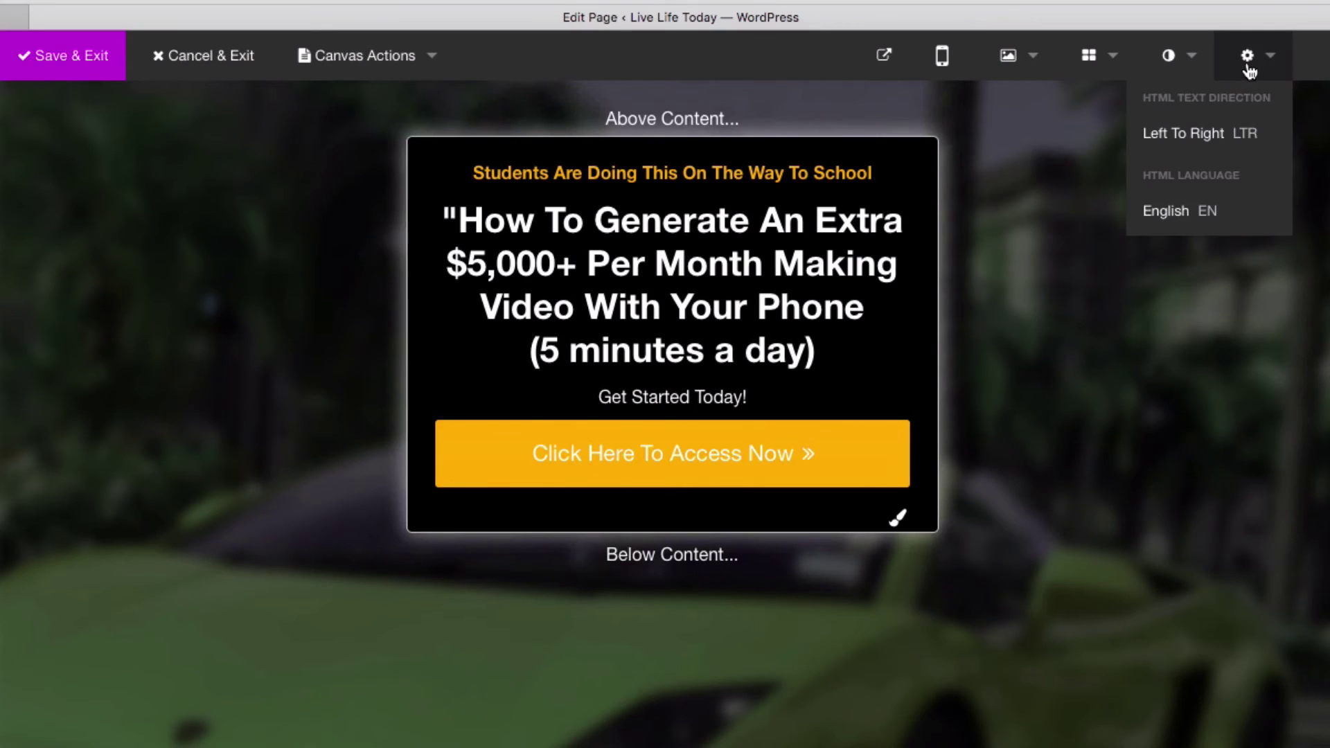
Try the Blue, Green and Red themes on the squeeze page and apply the Pink theme
mouse_move(1177, 75)
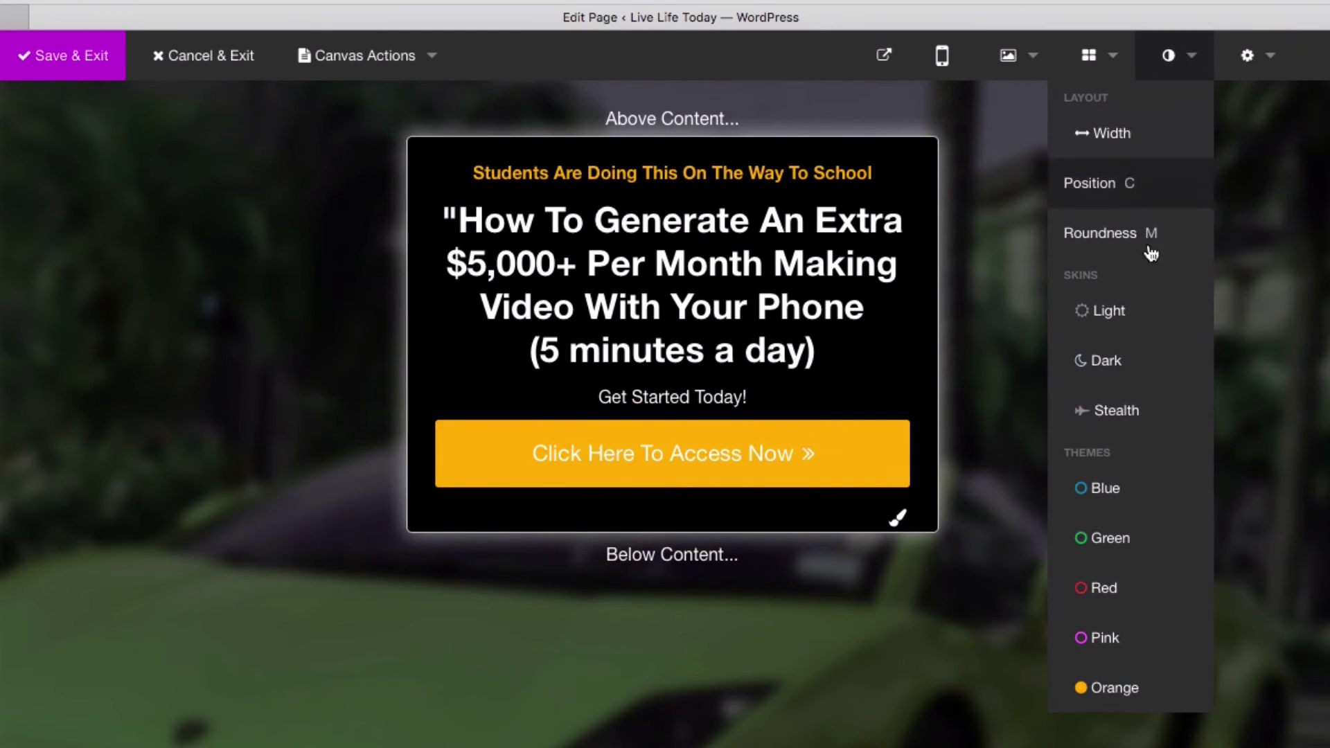
click(1136, 487)
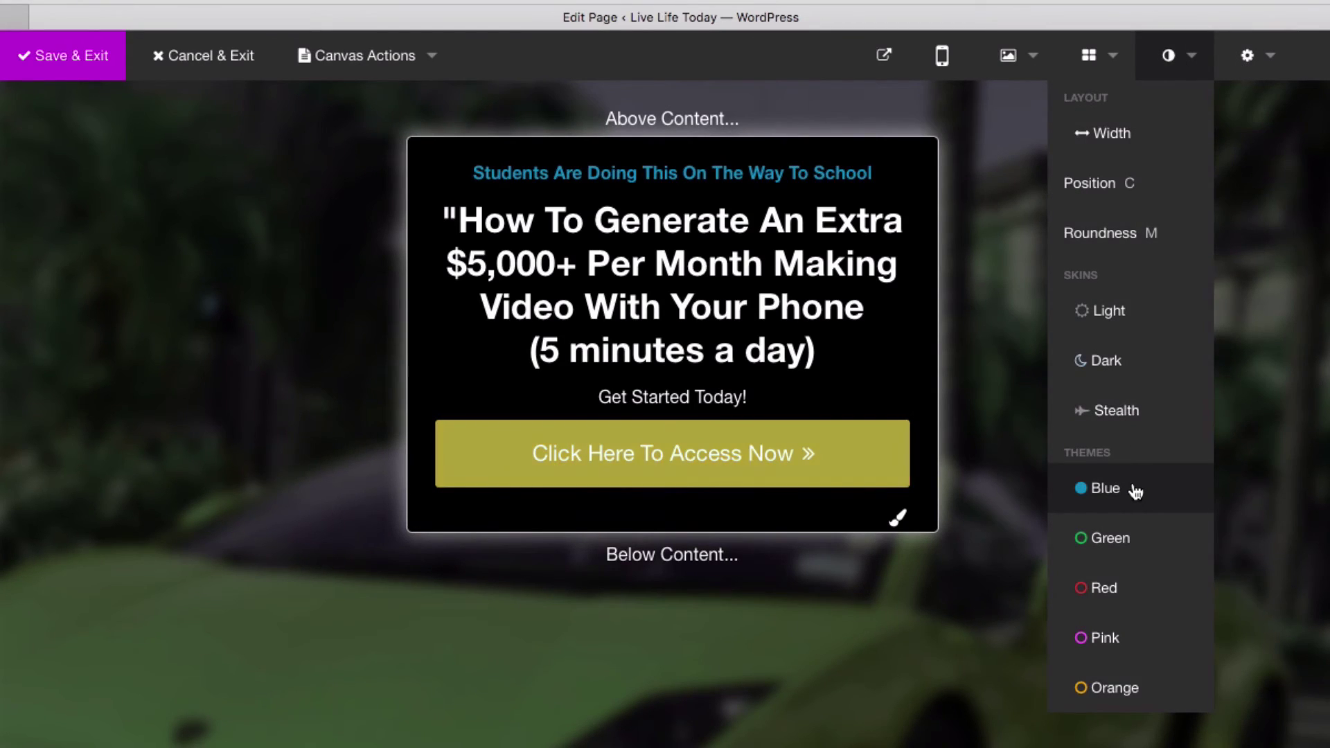
click(1141, 542)
click(1144, 594)
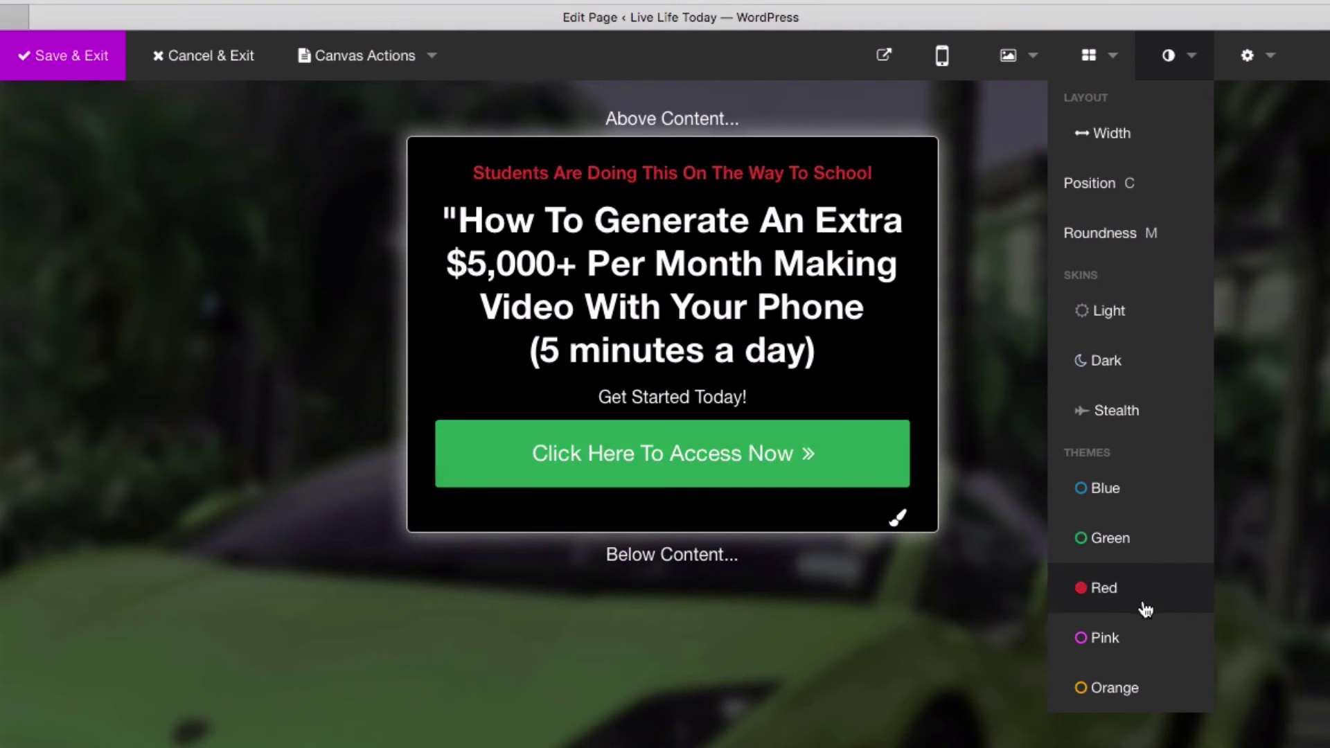
click(1146, 642)
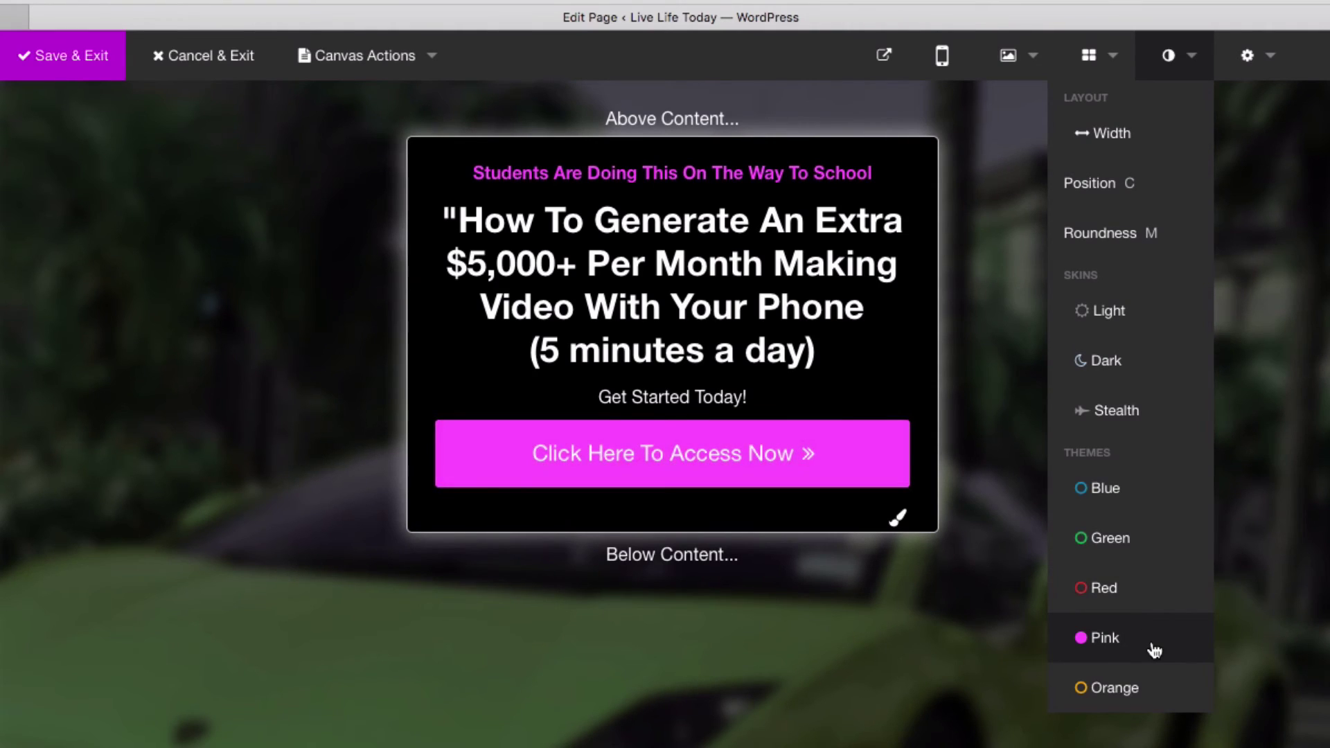
Toggle the squeeze box to the wide layout and back, and set its position to left (L)
click(1104, 134)
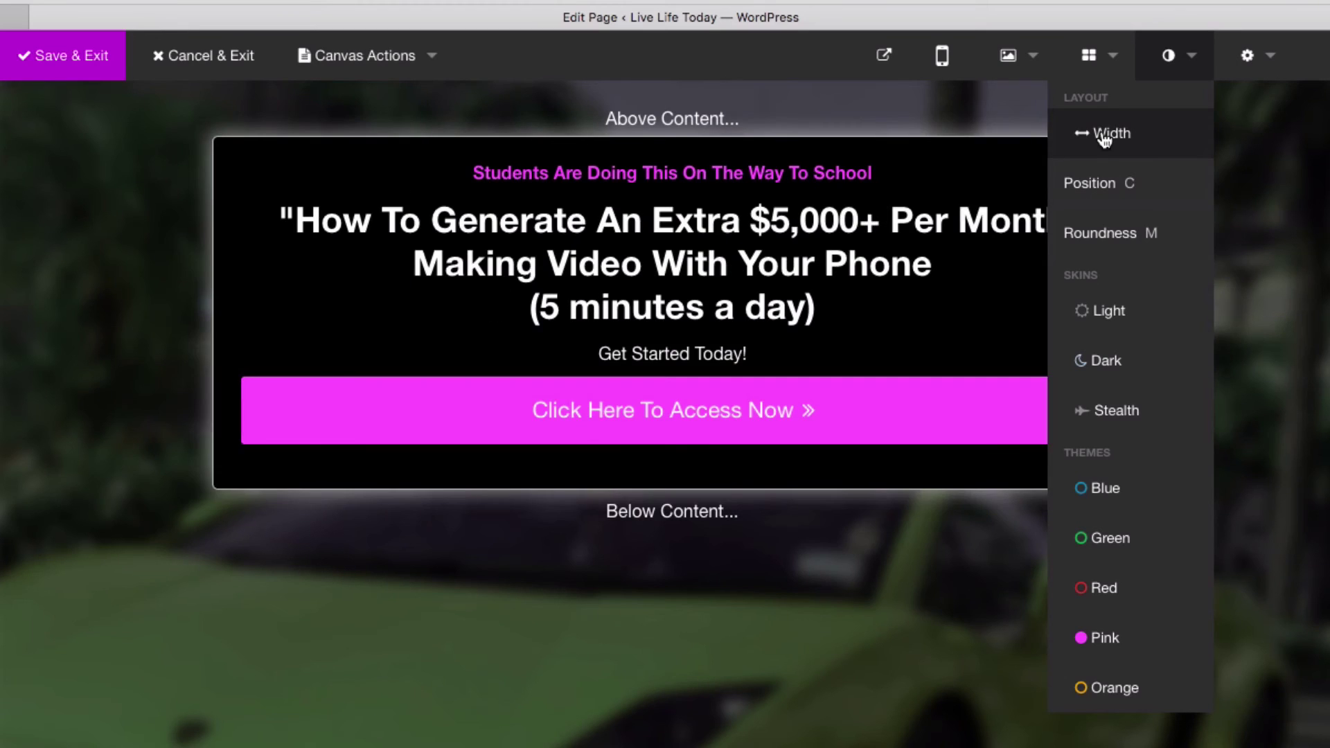
click(1104, 136)
click(1108, 185)
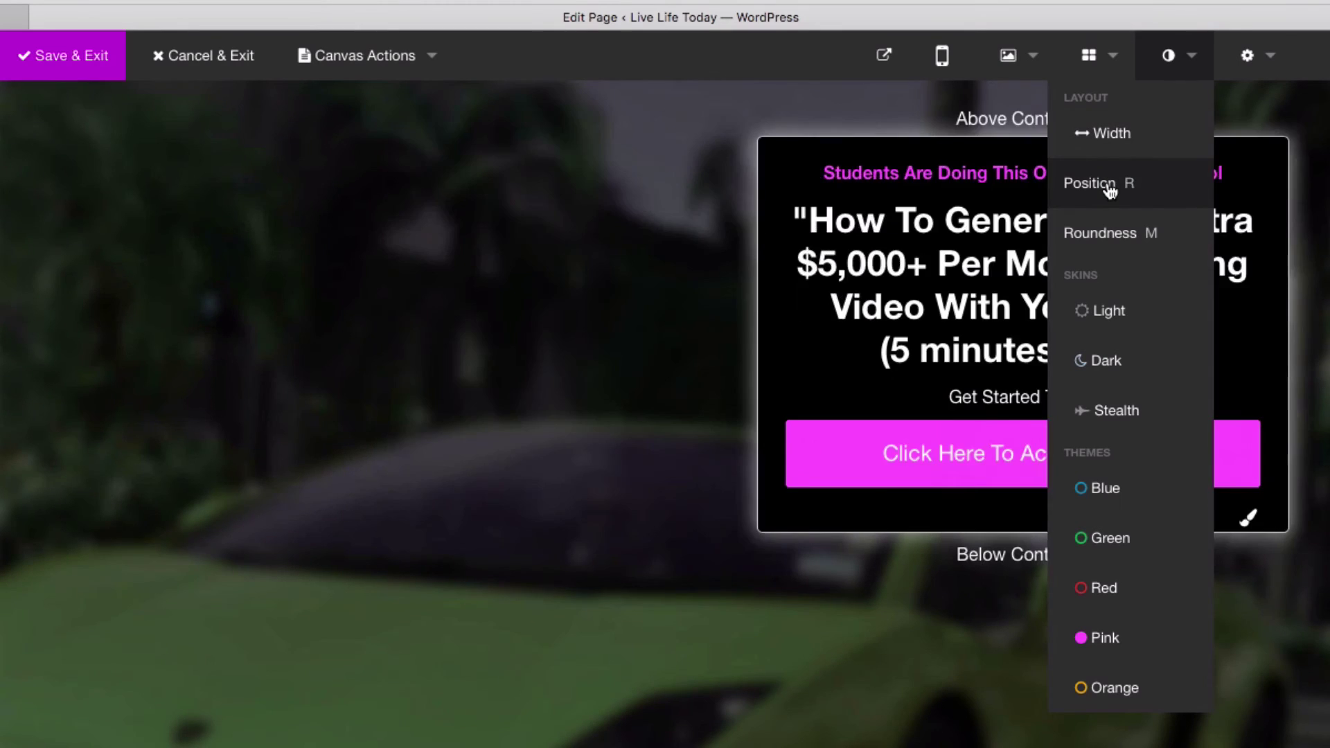
click(1109, 187)
click(1110, 188)
click(1111, 189)
click(1110, 188)
Try the Light and Dark skins on the squeeze box and apply the Stealth skin
click(1127, 313)
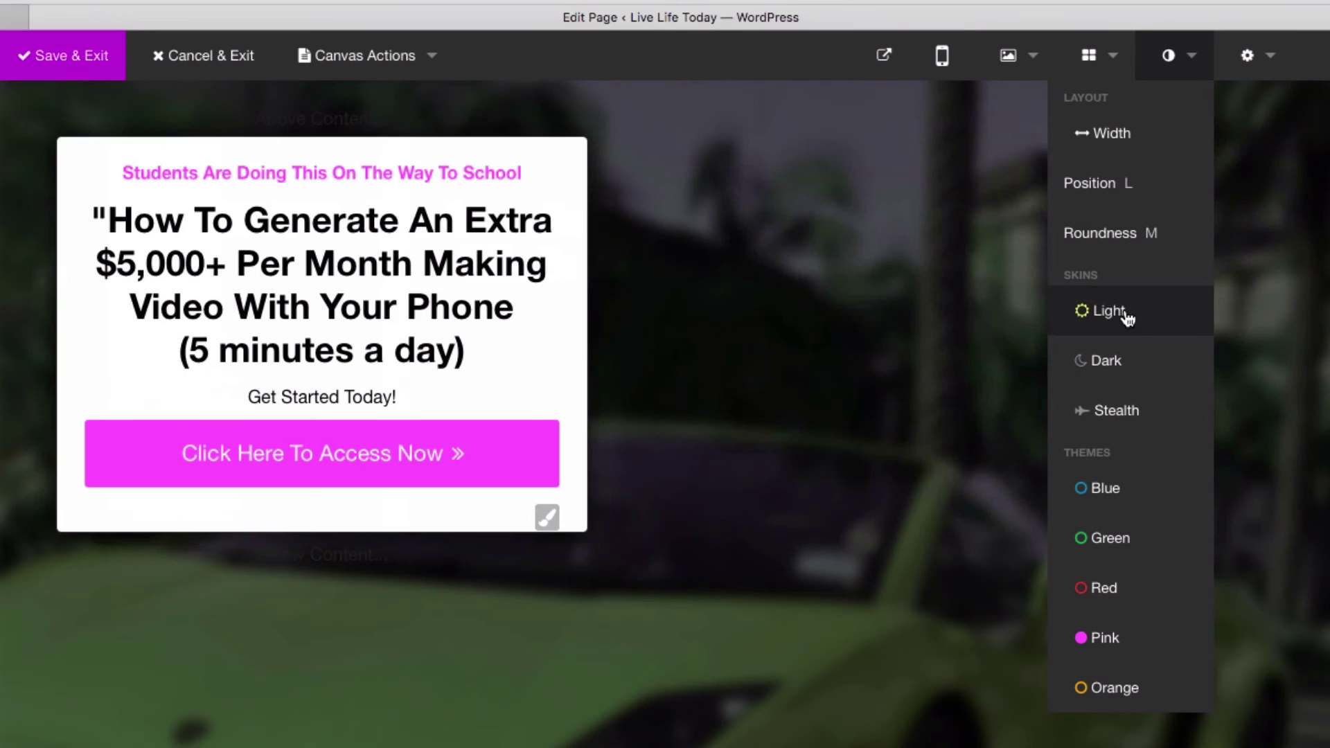
click(1128, 364)
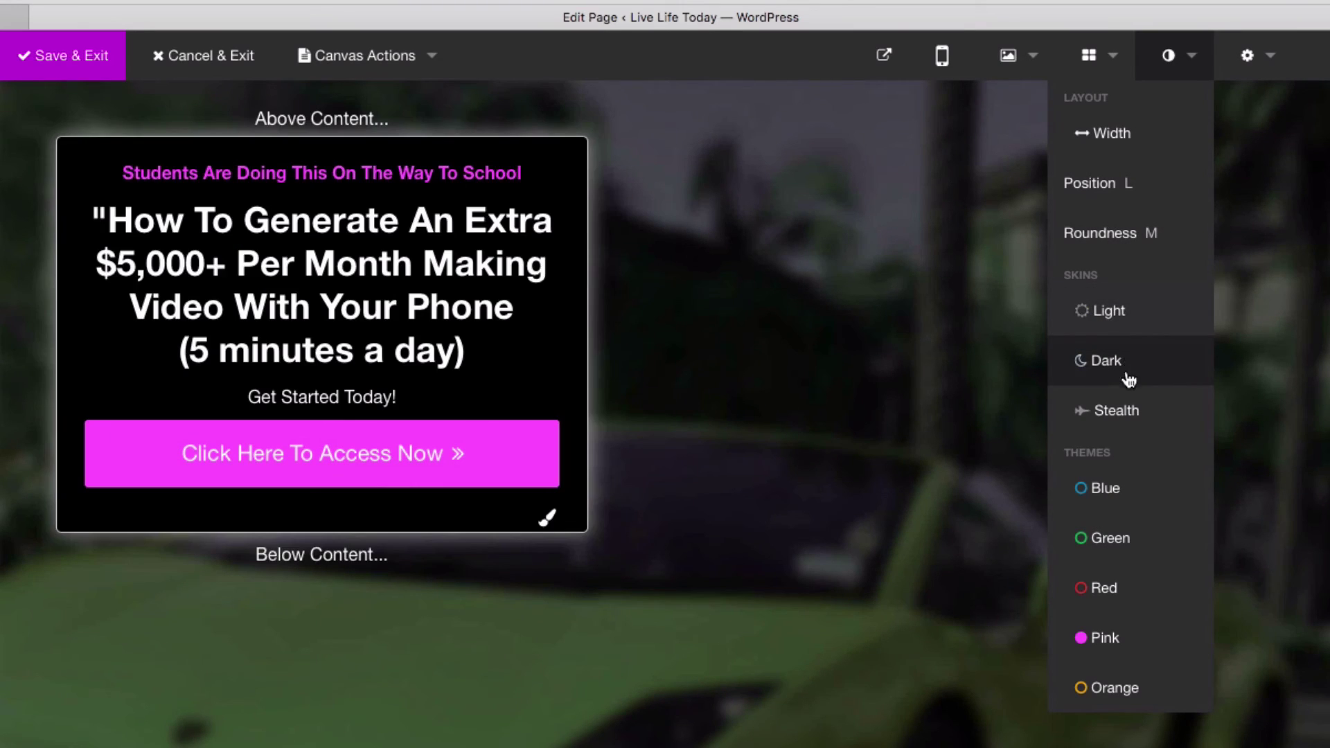
click(1135, 319)
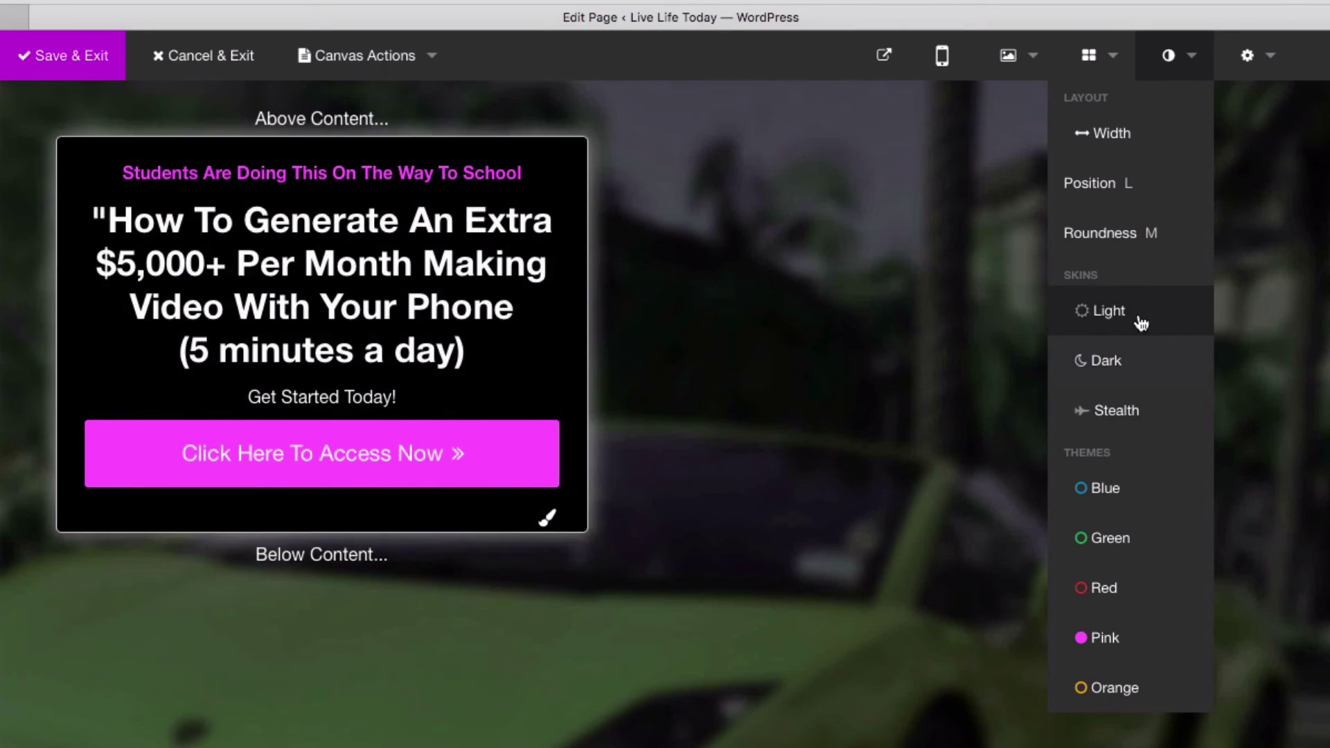
click(1155, 346)
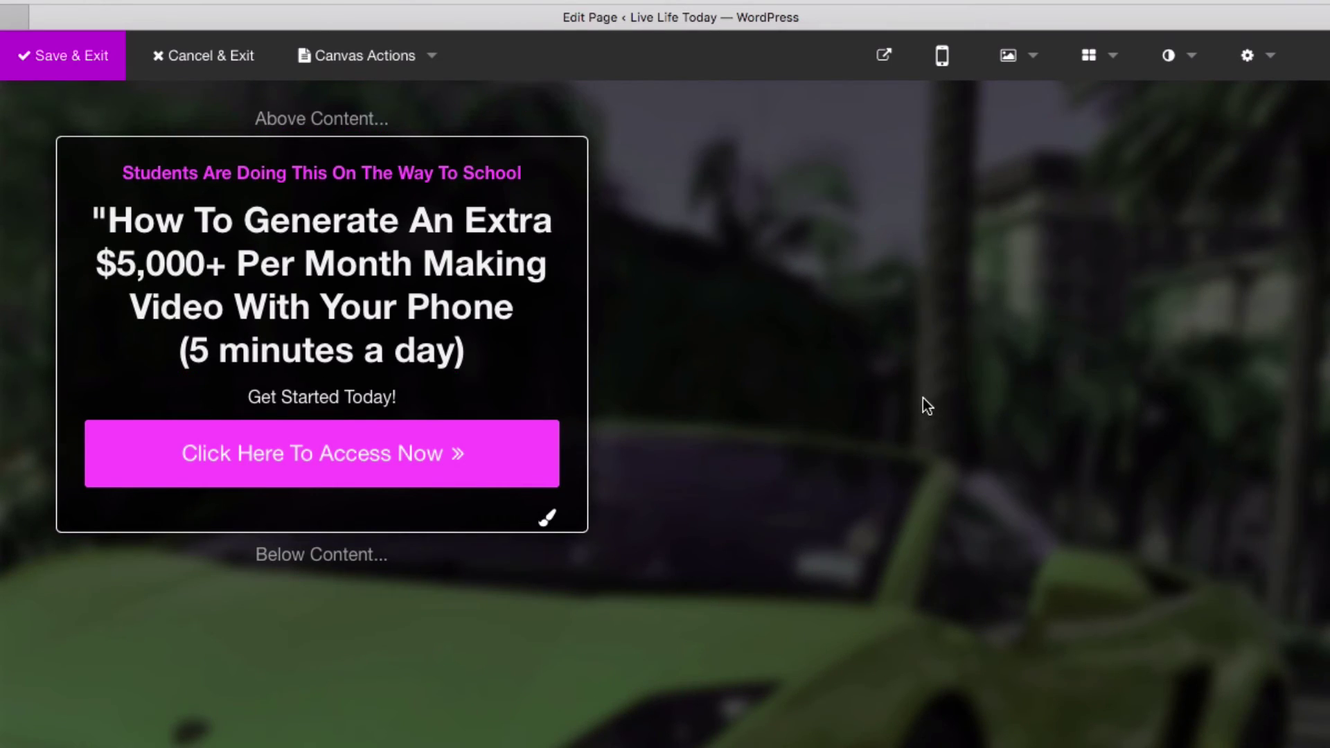
Open the Image FX Lab for the background image, reset its effects and try the BW effect
click(1017, 56)
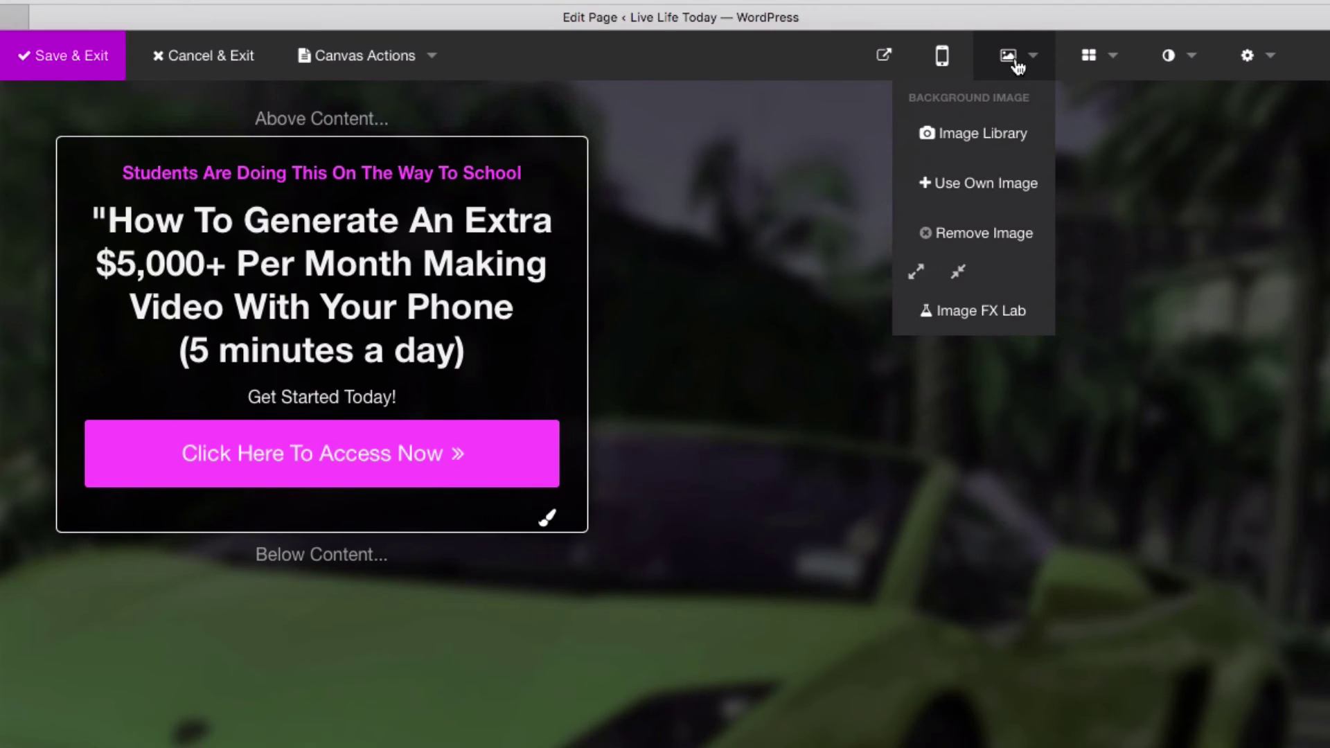
click(987, 313)
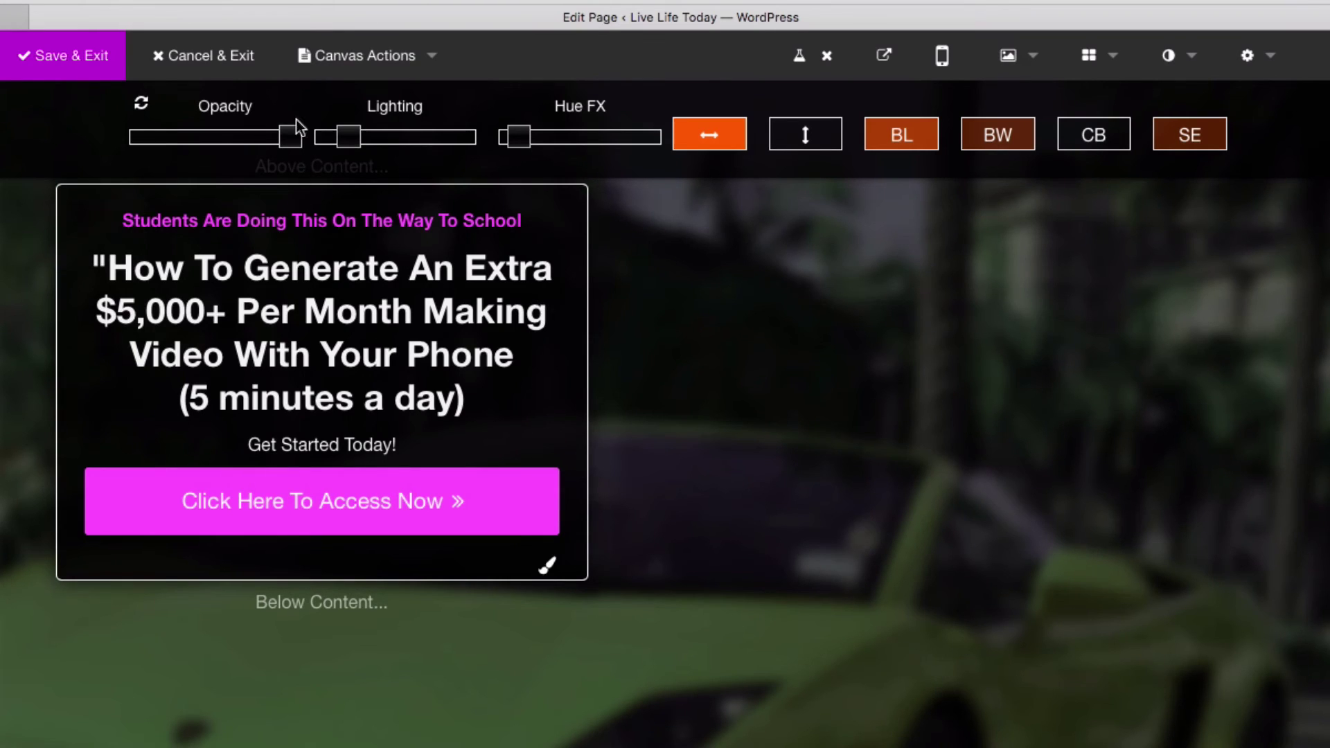
click(141, 104)
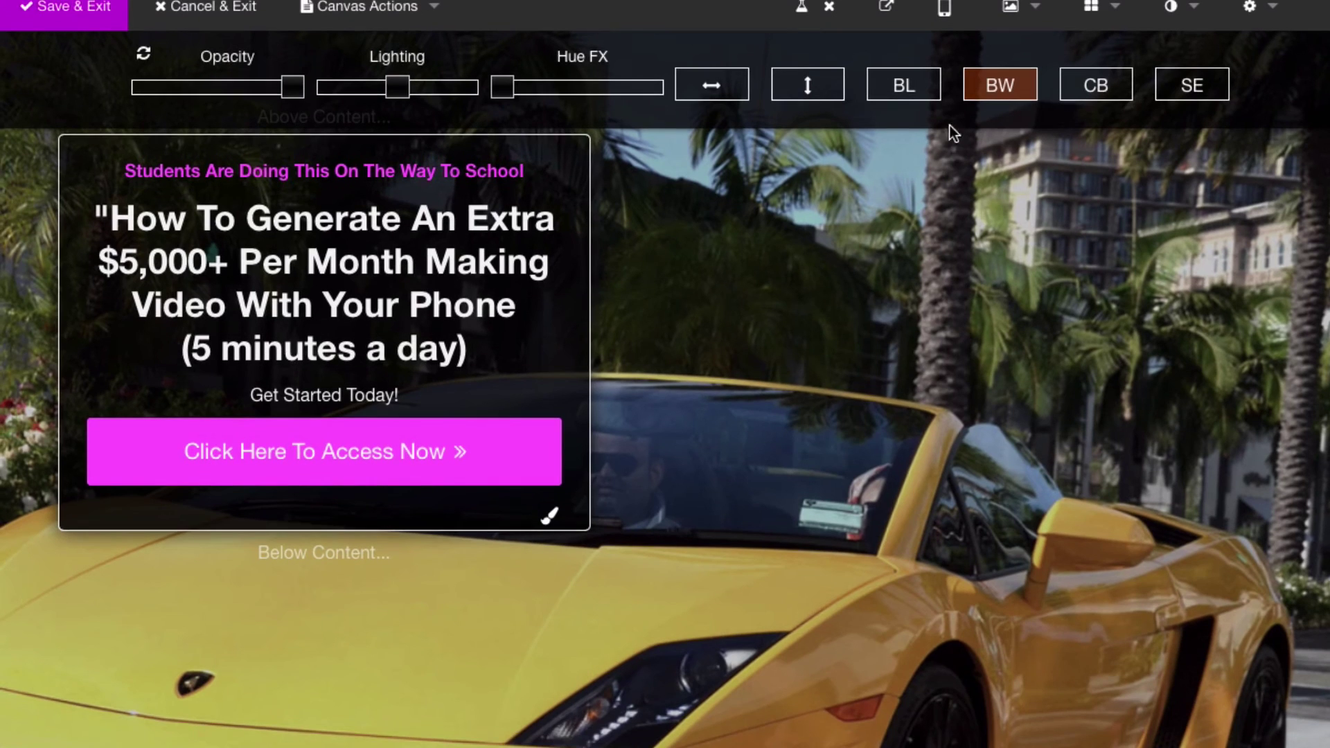
click(988, 142)
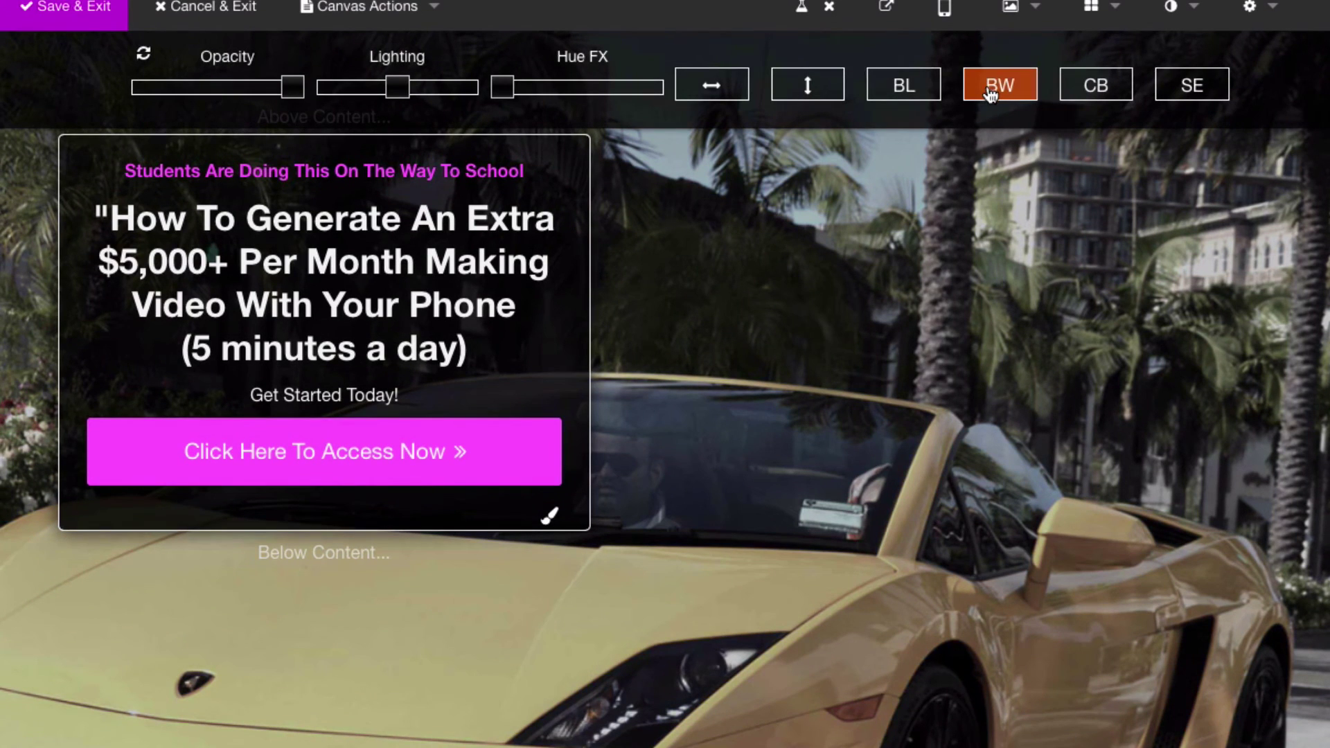
click(990, 95)
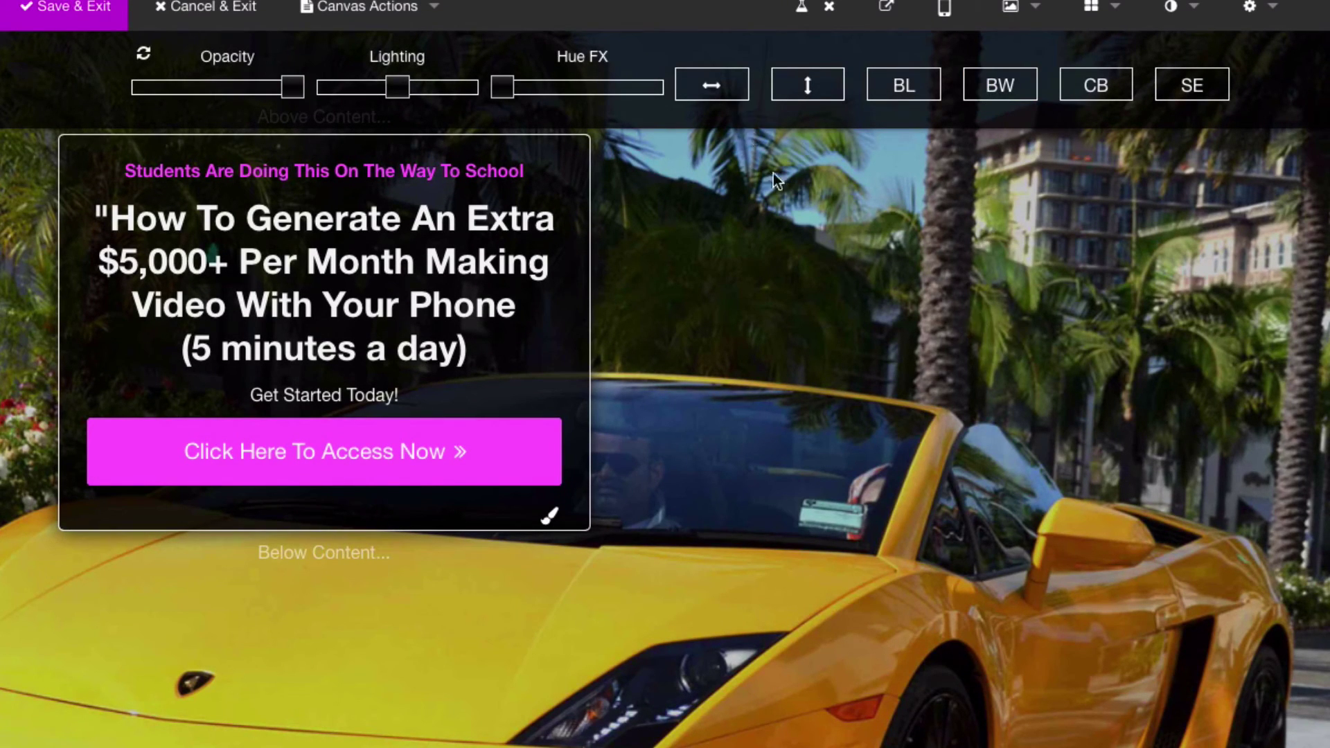
Try the horizontal and vertical flips on the background image and leave only the horizontal flip on
click(720, 96)
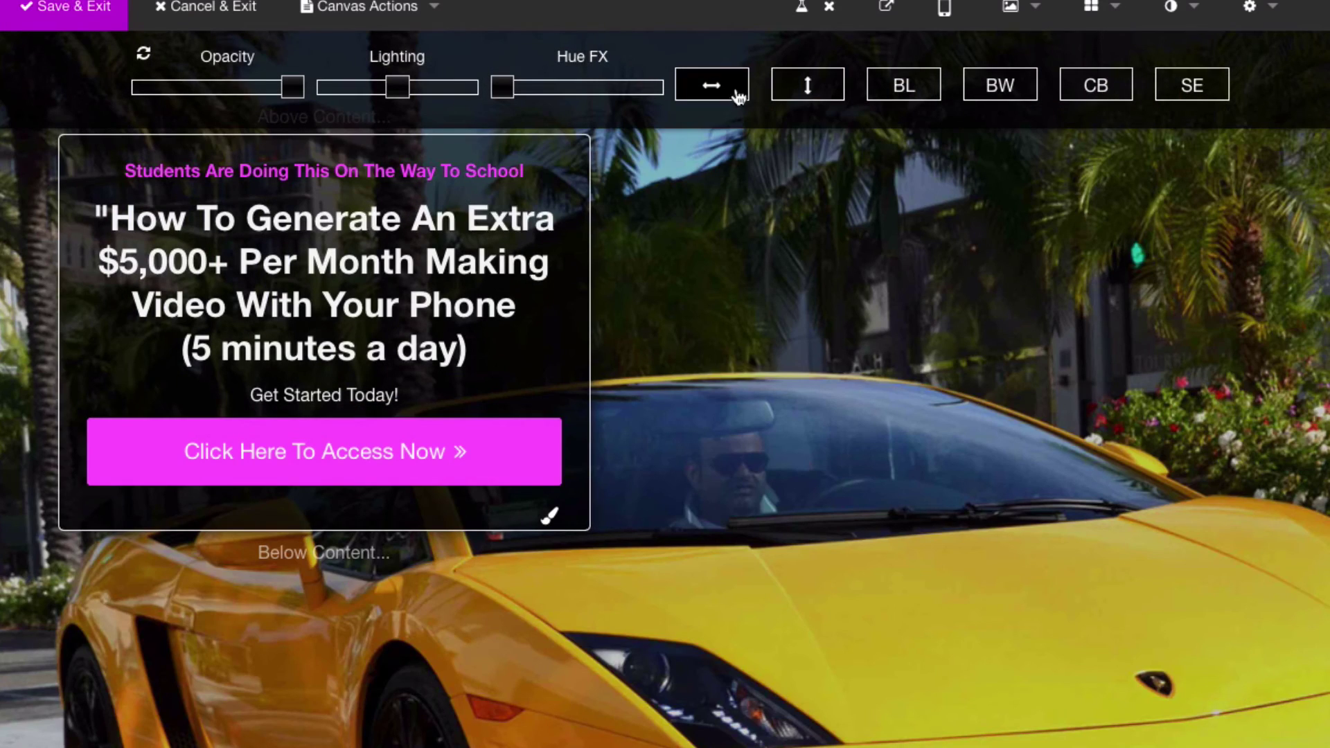
click(803, 89)
click(802, 86)
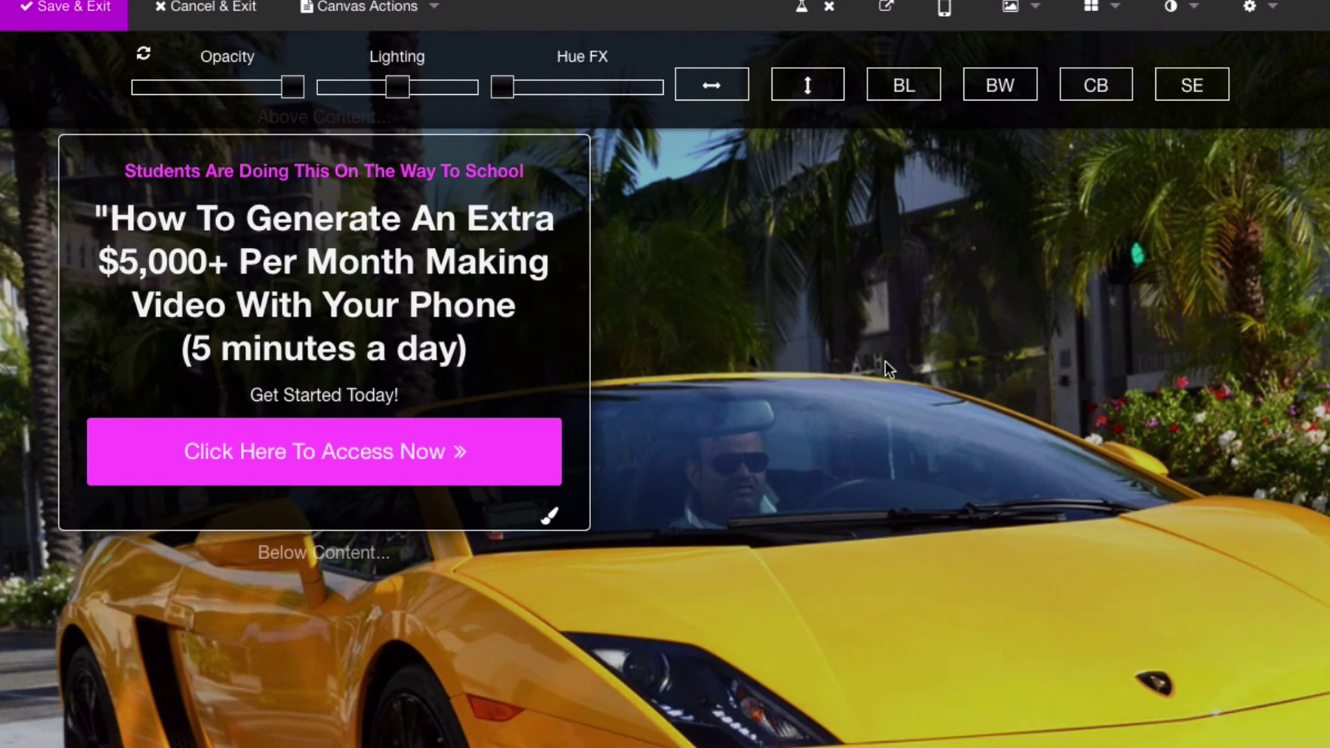
click(736, 101)
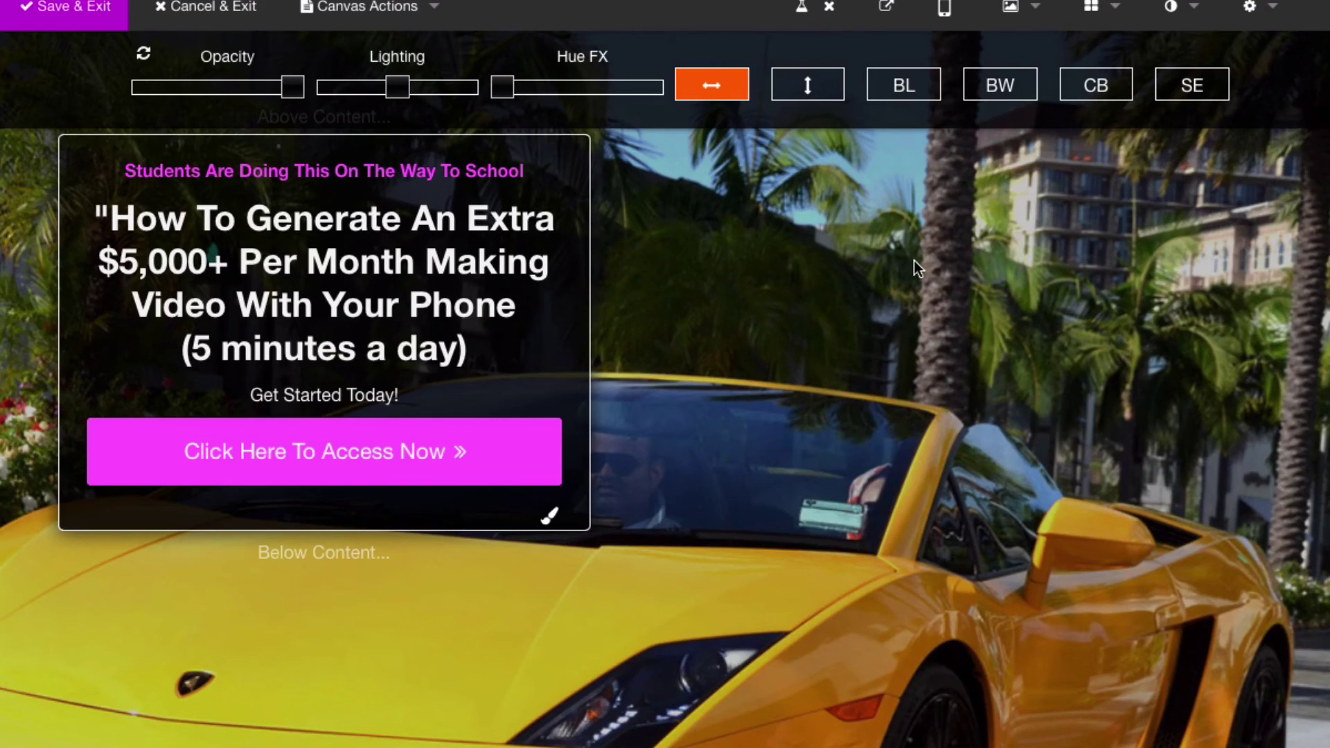
Try the BL, BW and CB effects one at a time on the background image, switching each off again
click(906, 90)
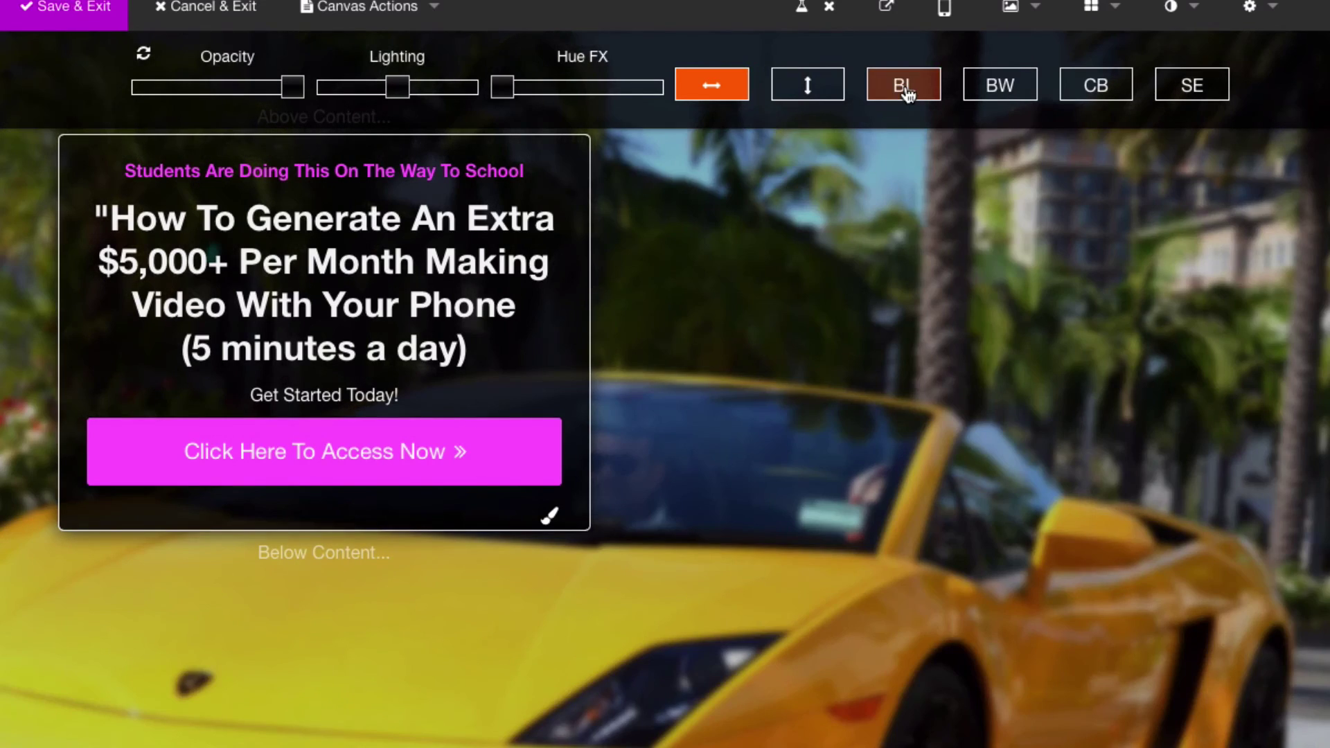
click(906, 88)
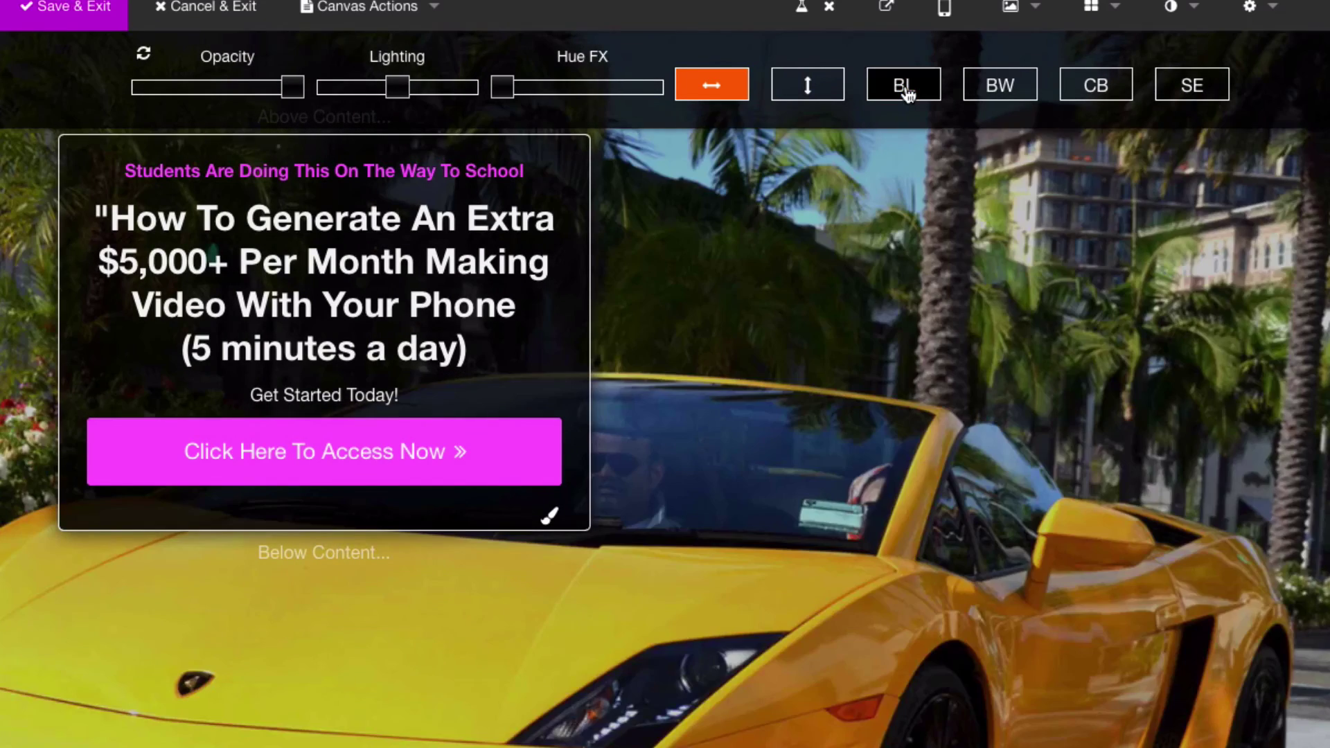
click(996, 88)
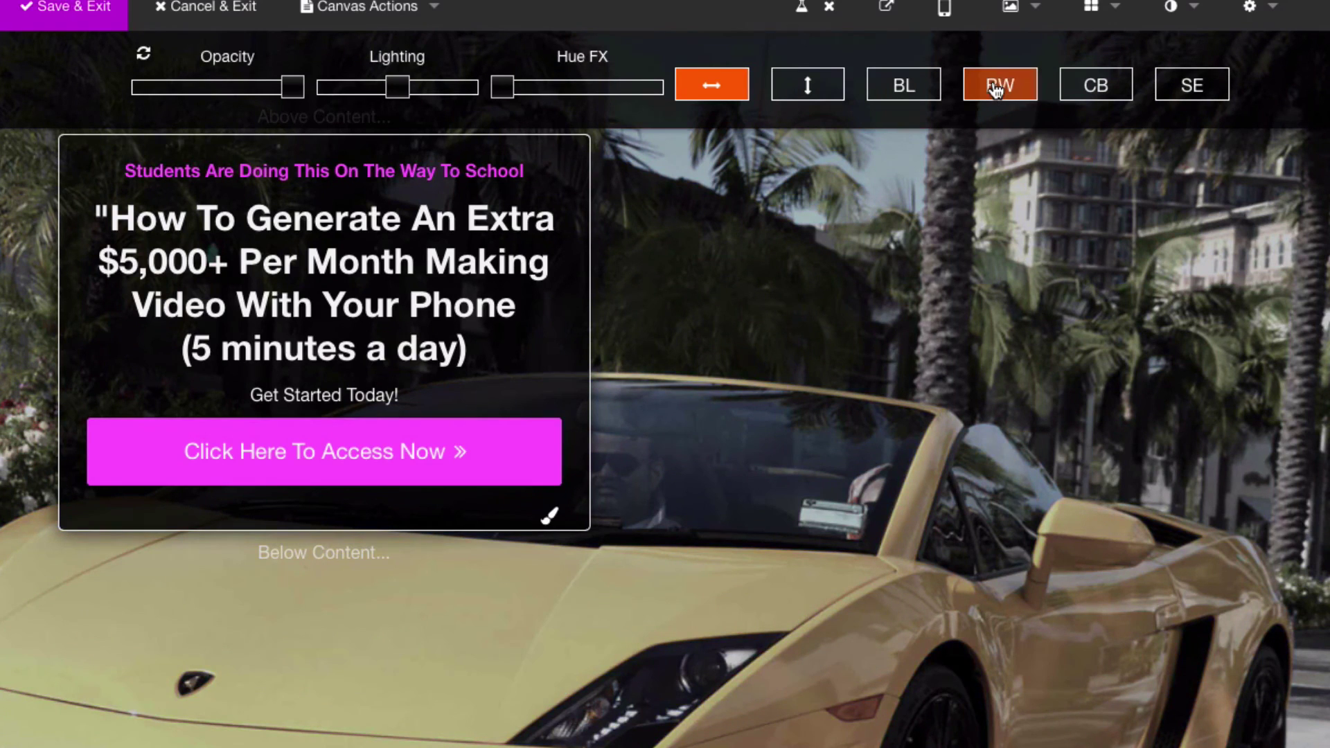
click(995, 88)
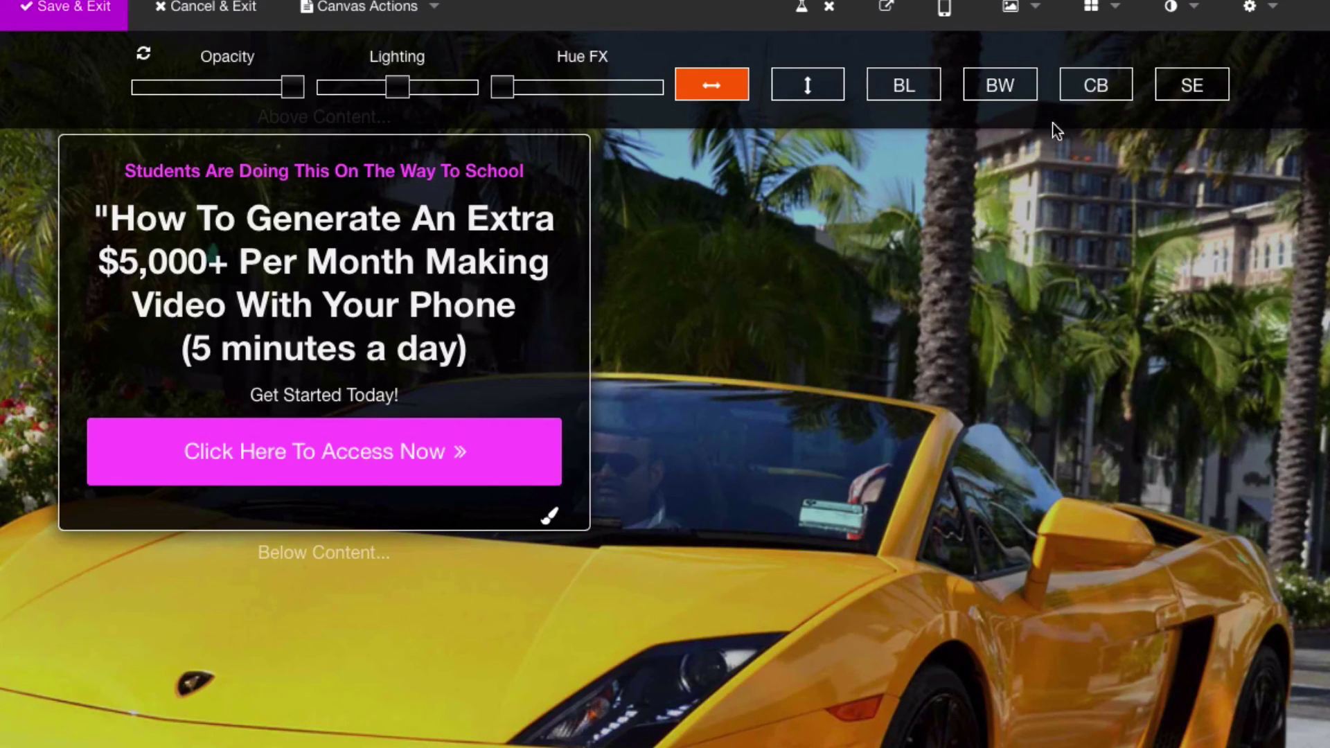
click(1102, 94)
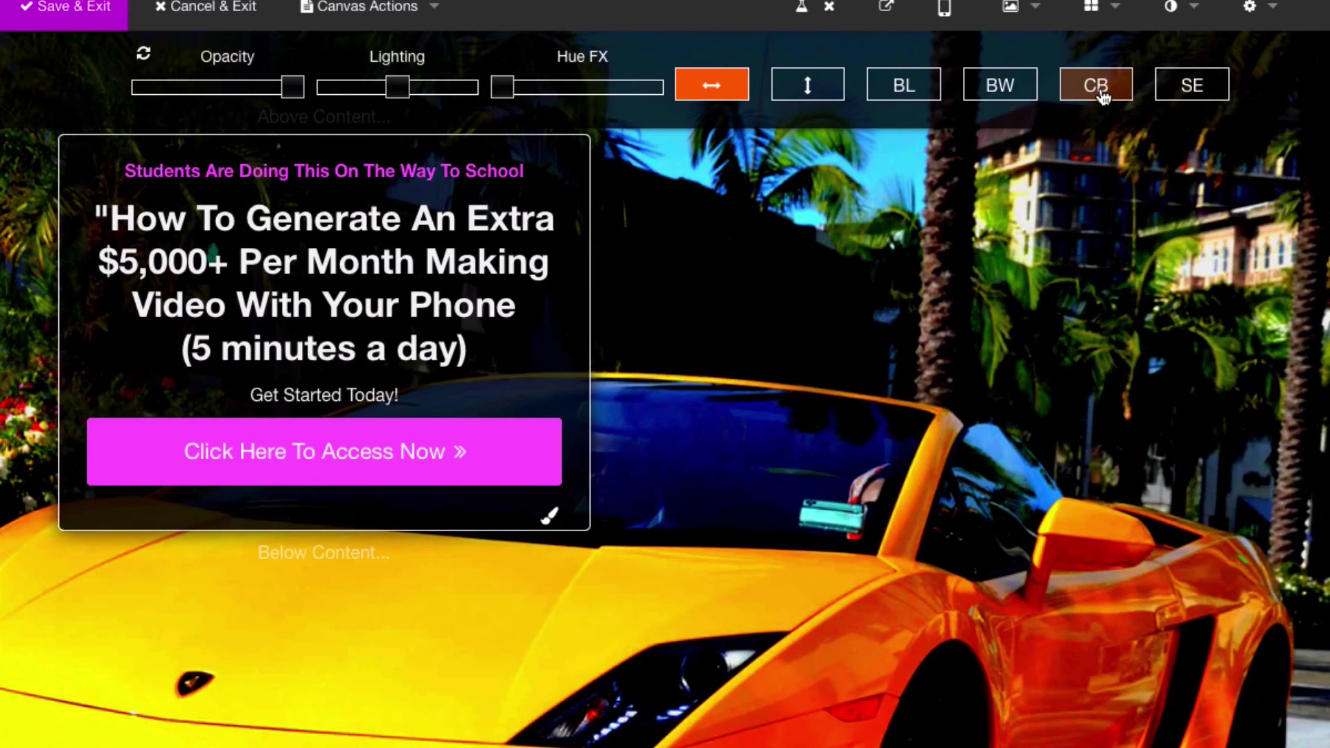
click(1101, 94)
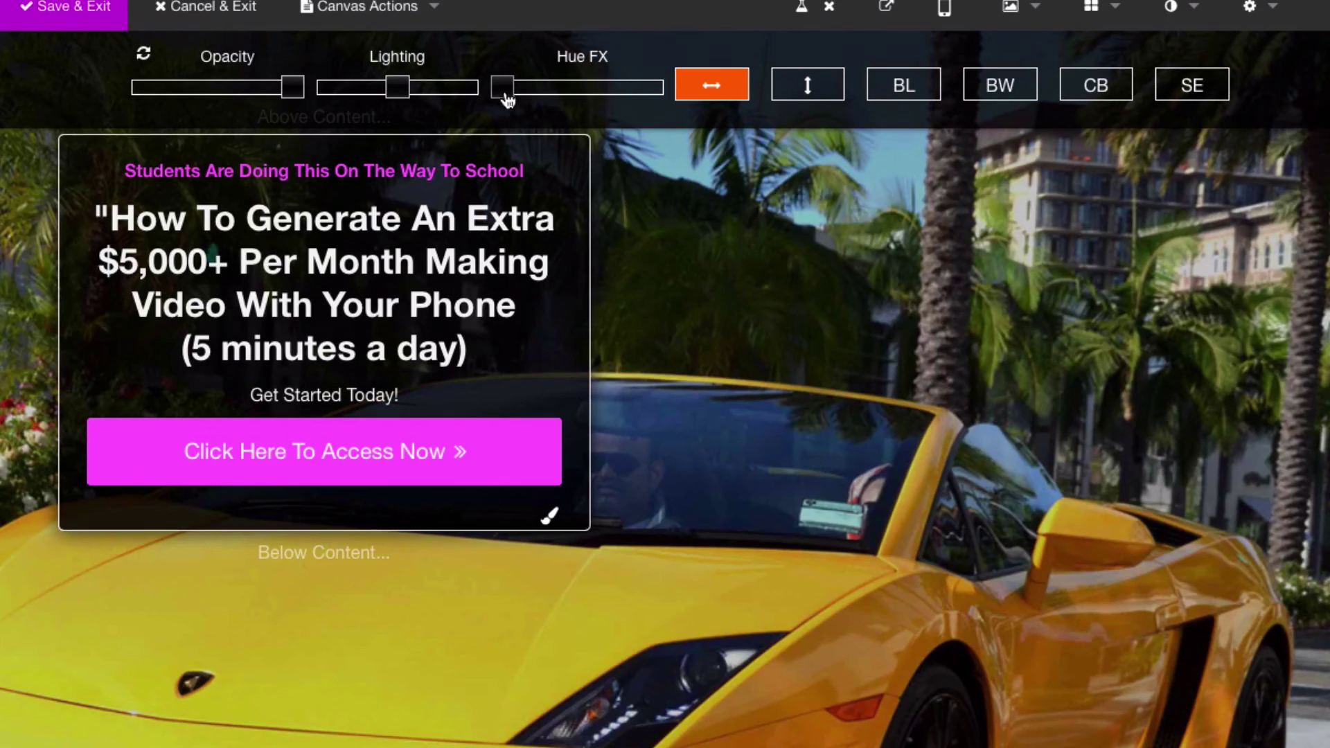
Lower the background image's Lighting slightly, keeping Hue FX at its minimum and Opacity at its maximum
mouse_move(505, 97)
mouse_down()
mouse_move(614, 95)
mouse_move(506, 97)
mouse_up()
mouse_move(399, 89)
mouse_down()
mouse_move(342, 92)
mouse_move(437, 90)
mouse_move(374, 91)
mouse_up()
mouse_move(284, 90)
mouse_down()
mouse_move(235, 96)
mouse_move(298, 92)
mouse_up()
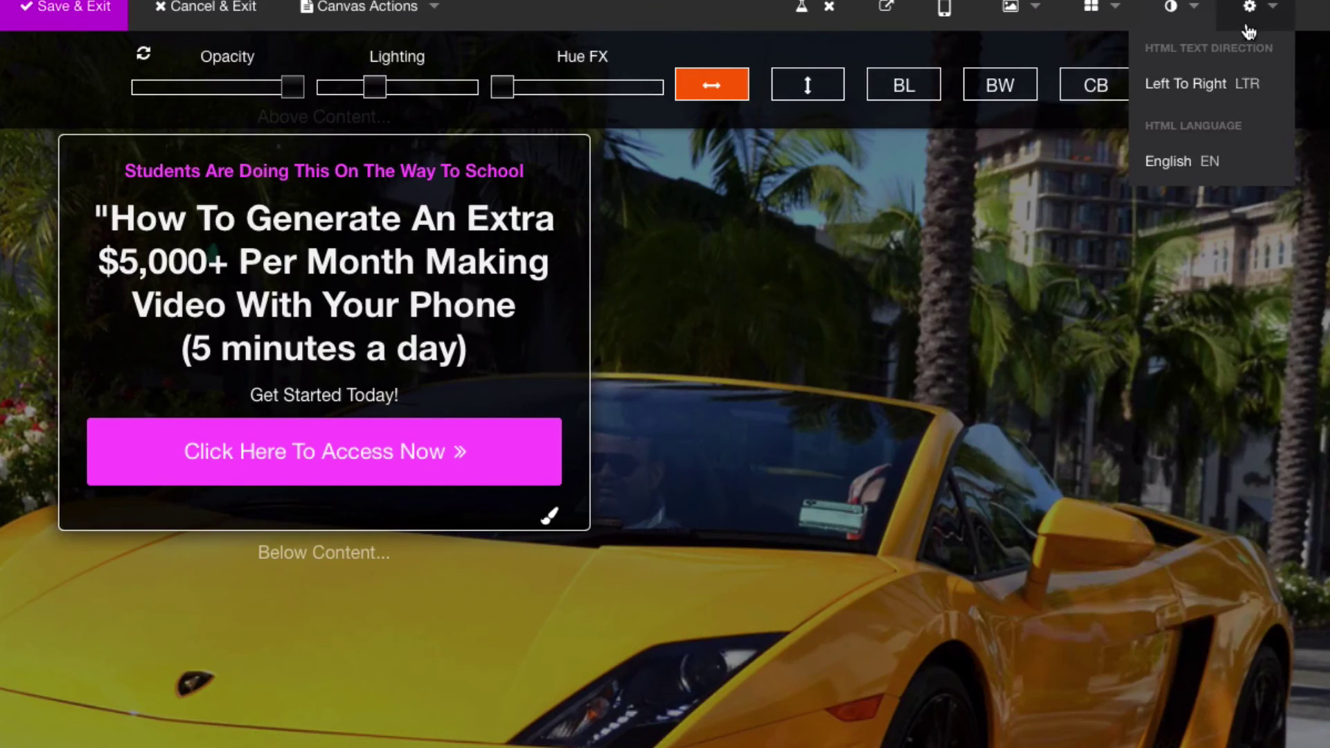
Copy the current canvas
mouse_move(1150, 19)
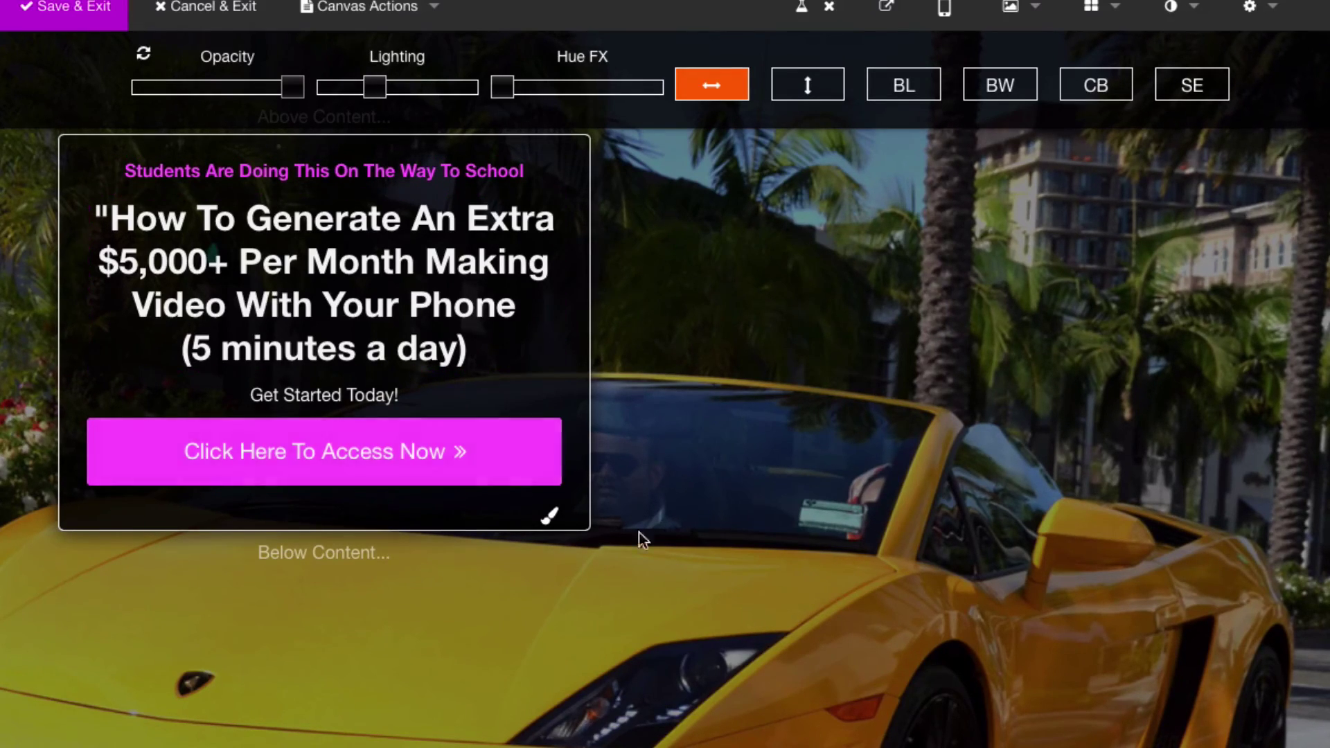
mouse_move(334, 18)
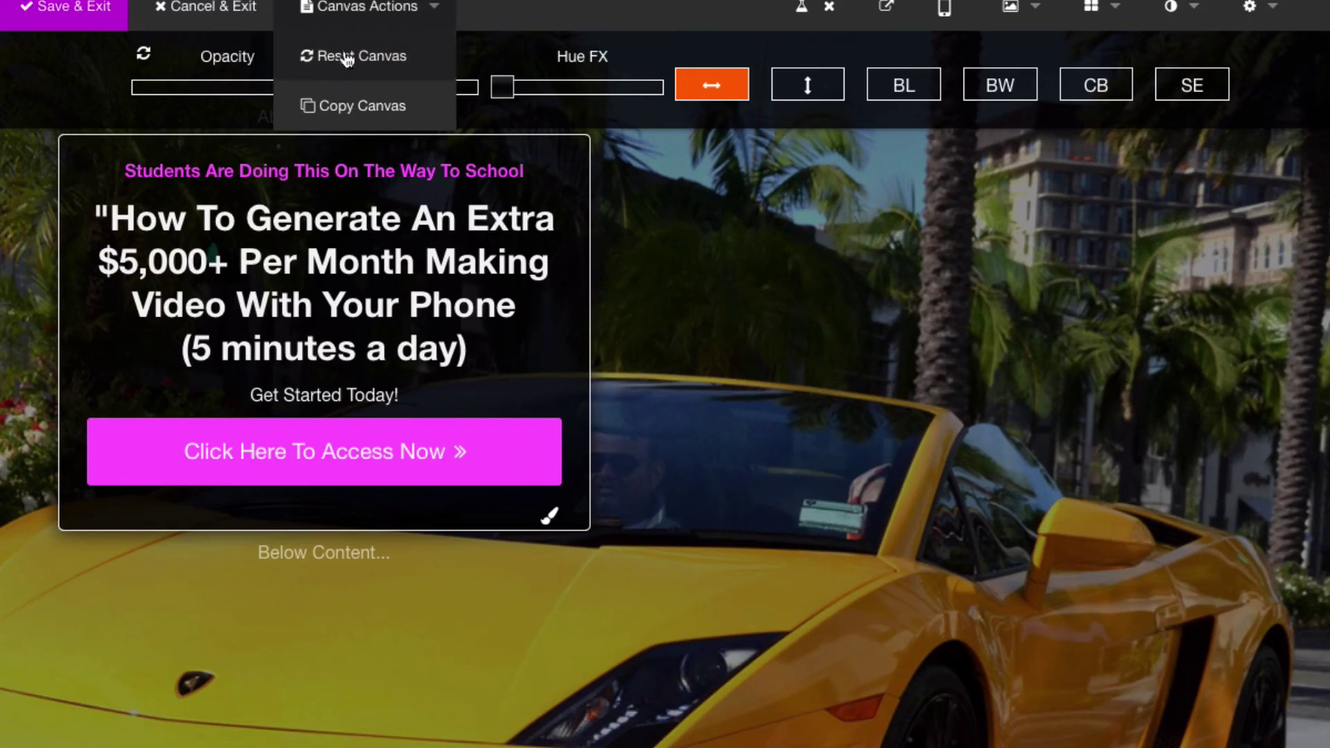
click(353, 110)
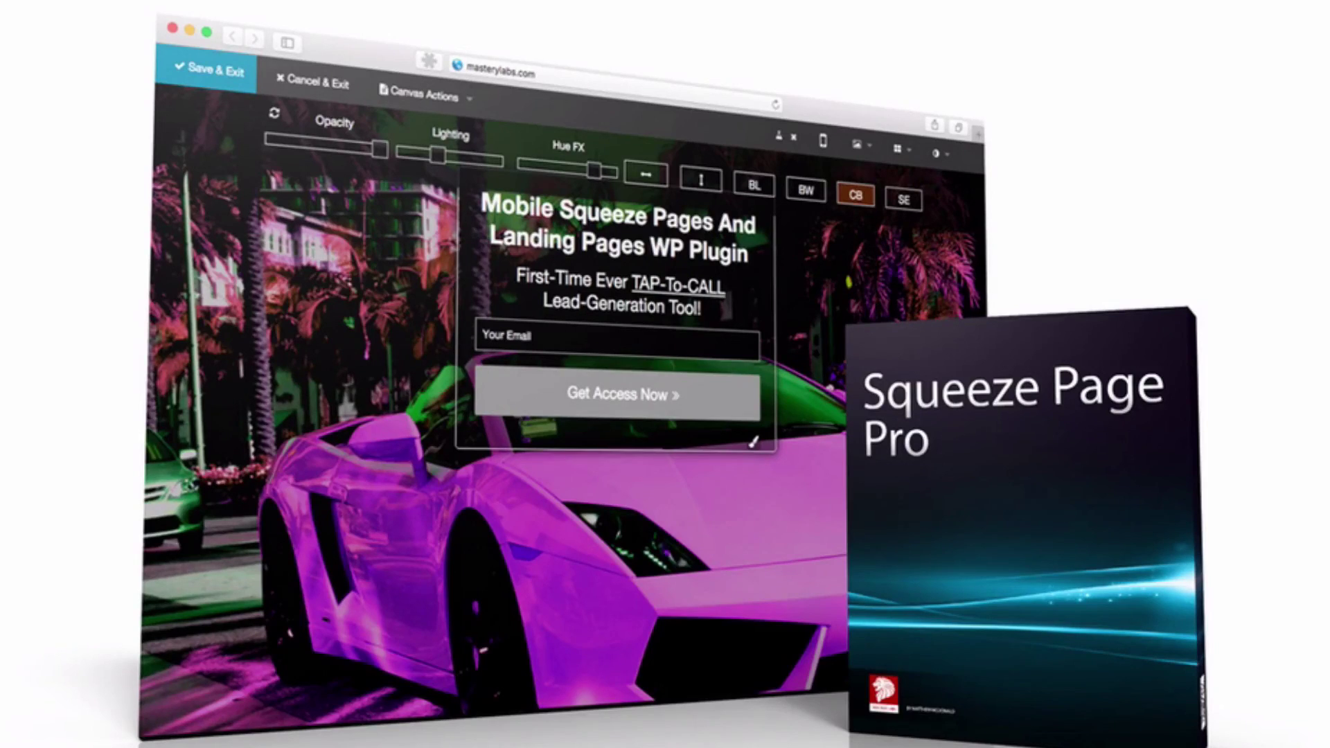
Look through the Squeeze Page Pro download page, from the plugin files to the setup, Tap To Call, update and Video Fakey tutorials
scroll(665, 374, down, 20)
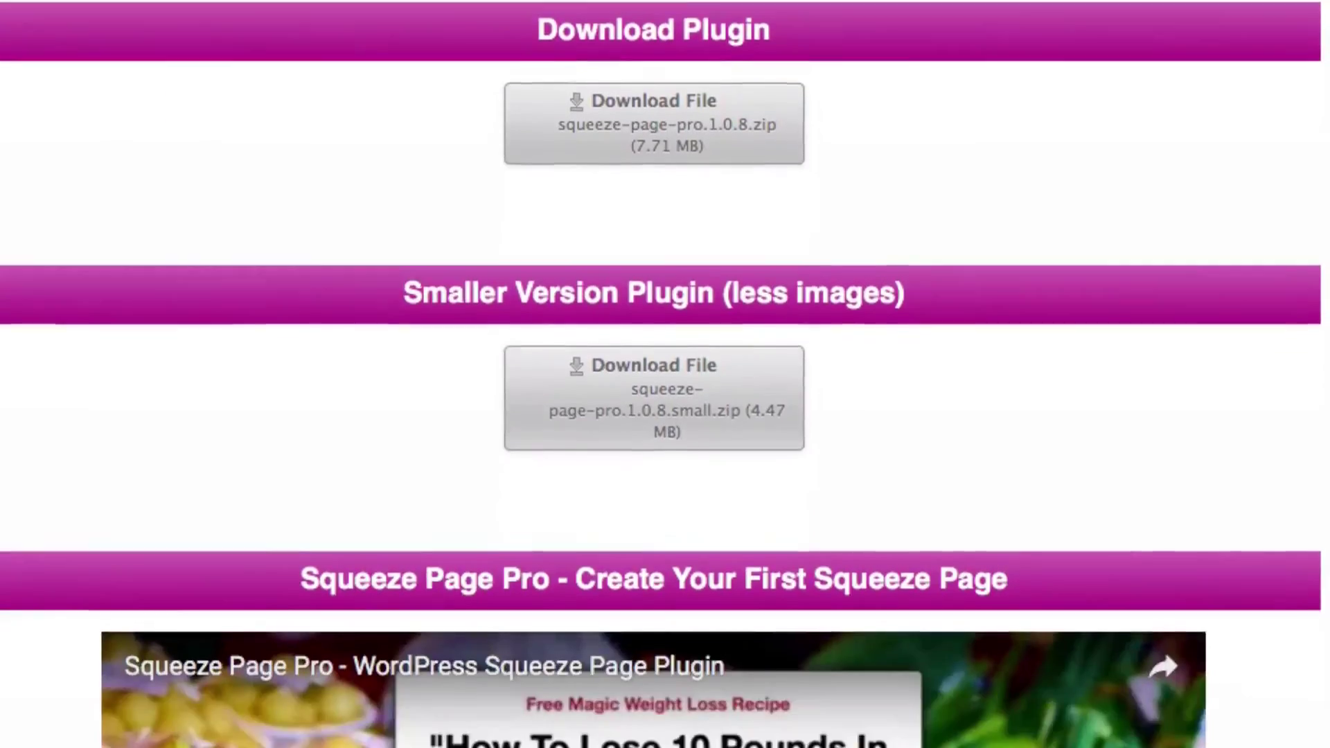
scroll(665, 374, down, 12)
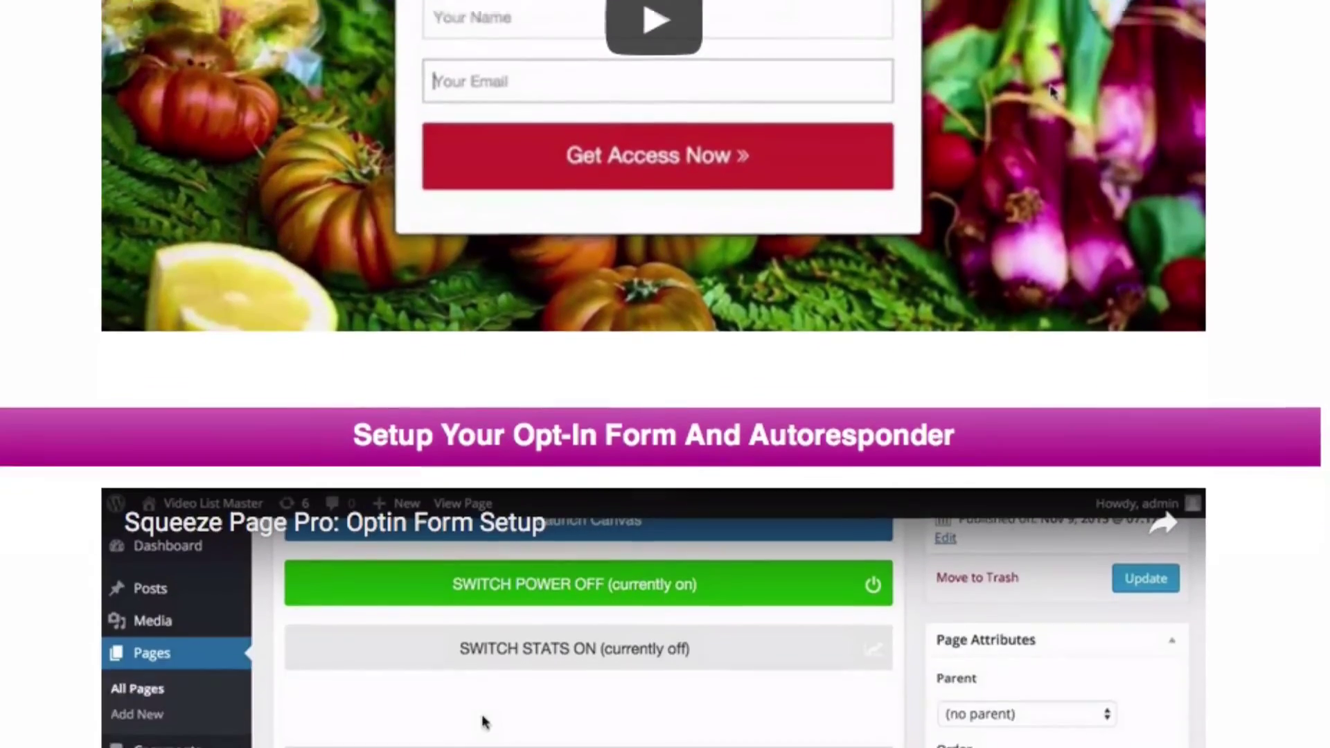
scroll(665, 374, down, 15)
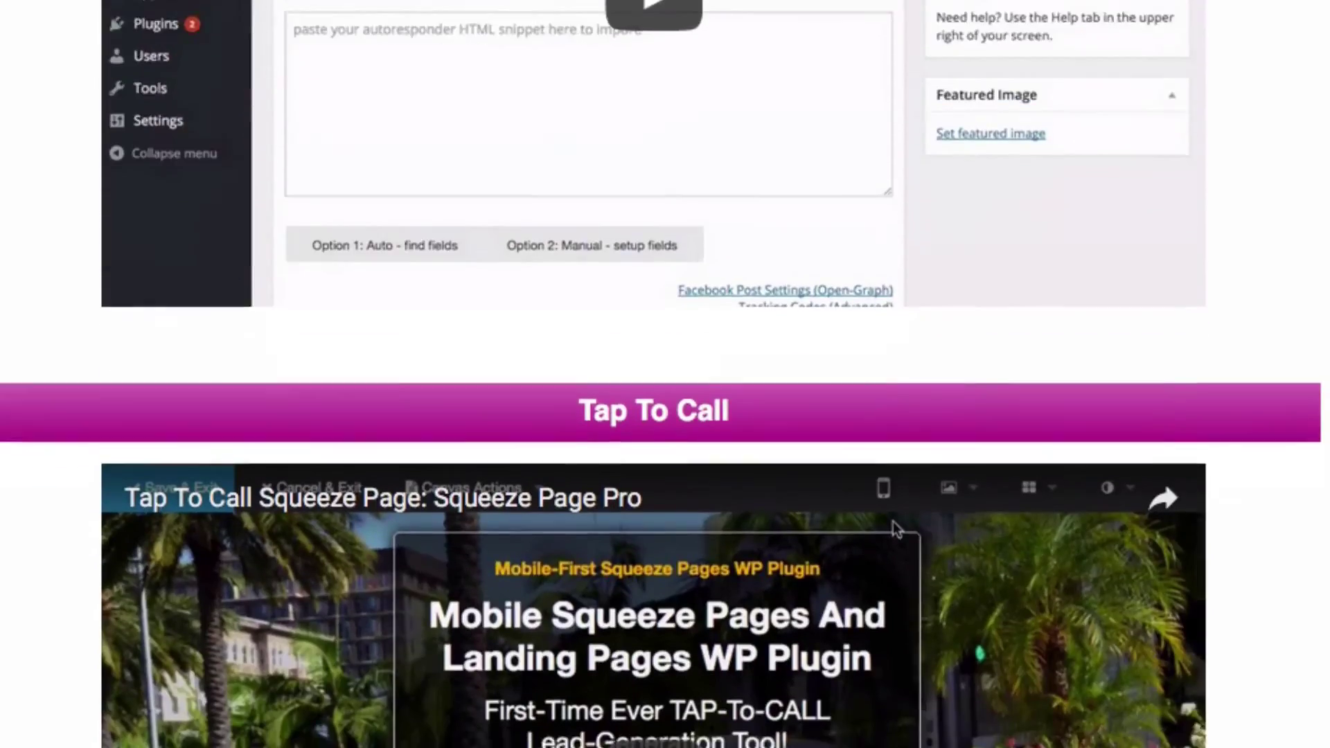
scroll(665, 374, down, 15)
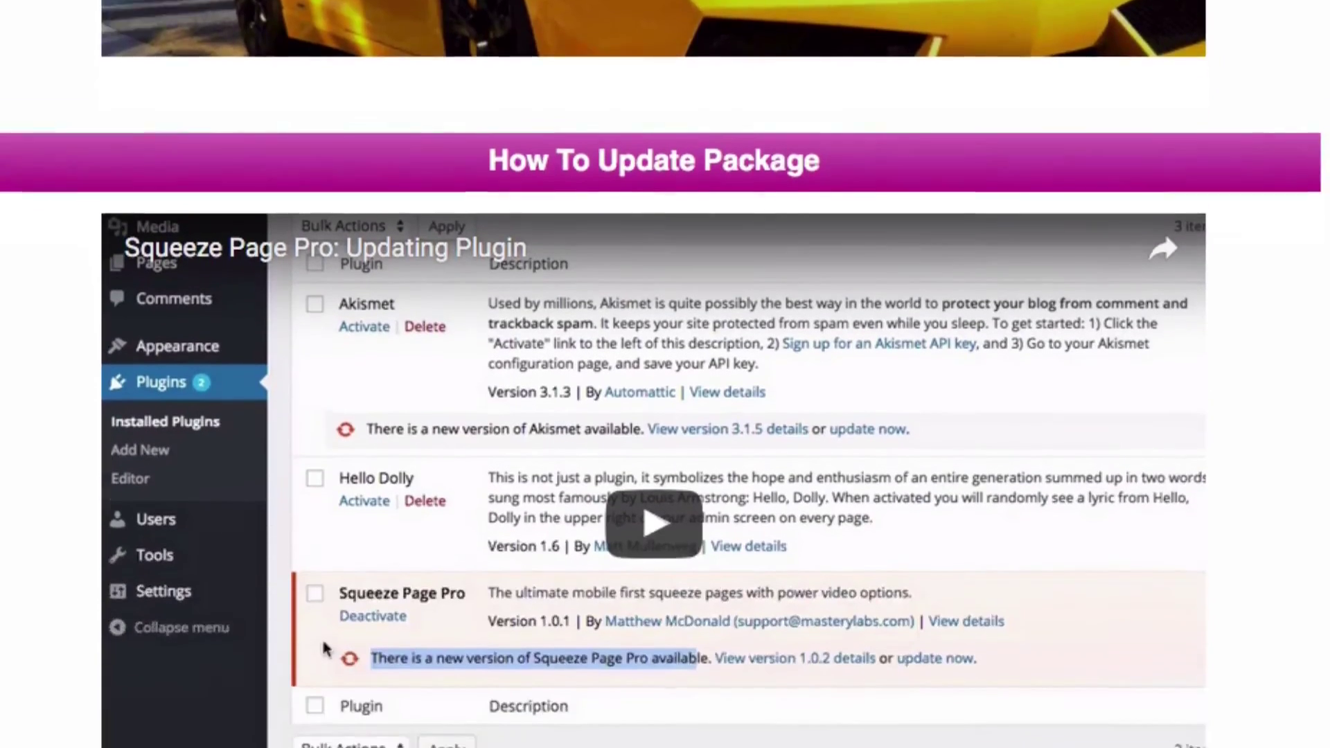
scroll(665, 374, down, 10)
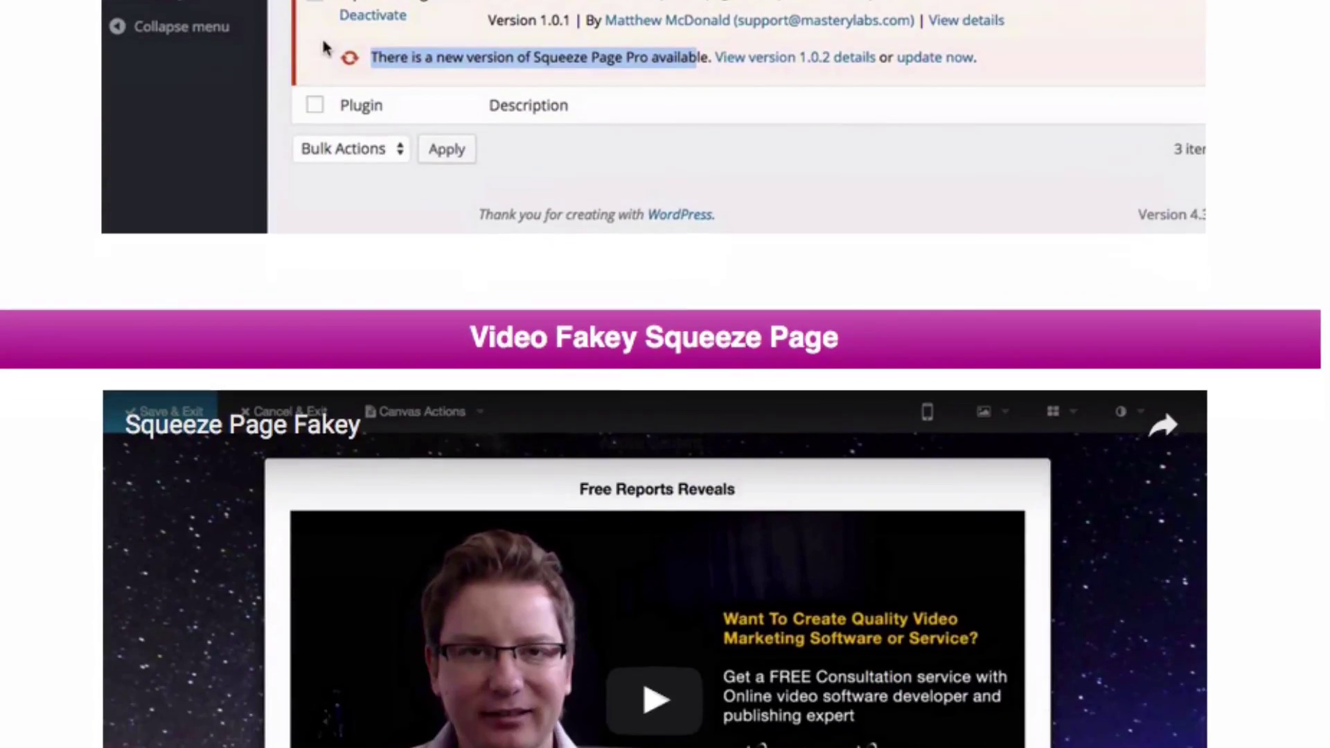